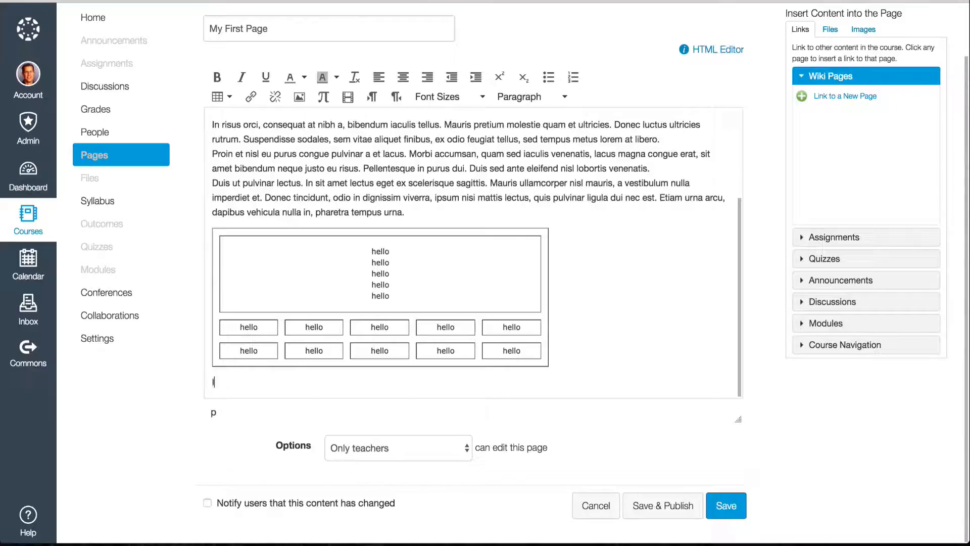
- Add the text "lipsum.com" below the table and link it to the URL lipsum.com
text(psum.com)
drag(263, 382, 211, 382)
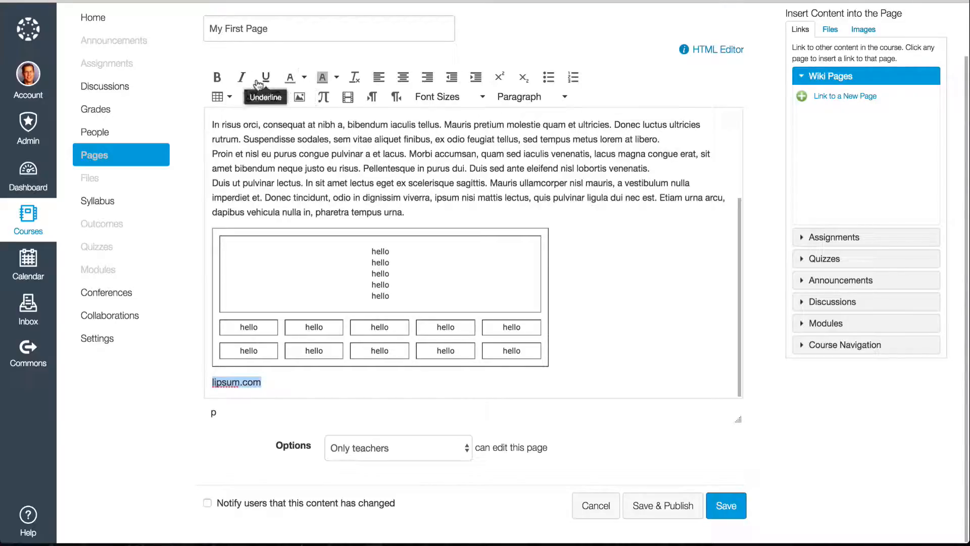
click(252, 100)
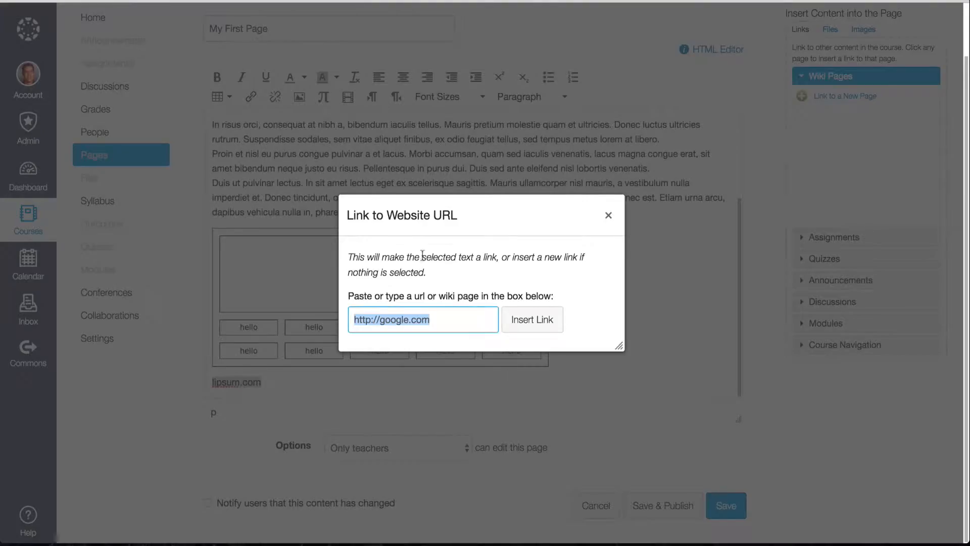
click(455, 319)
drag(455, 319, 348, 320)
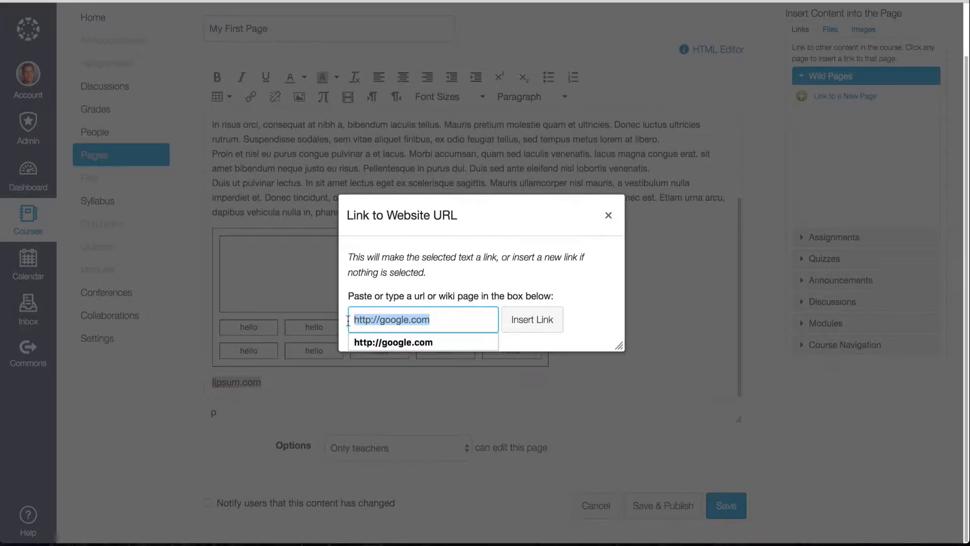
text(lipsum.com)
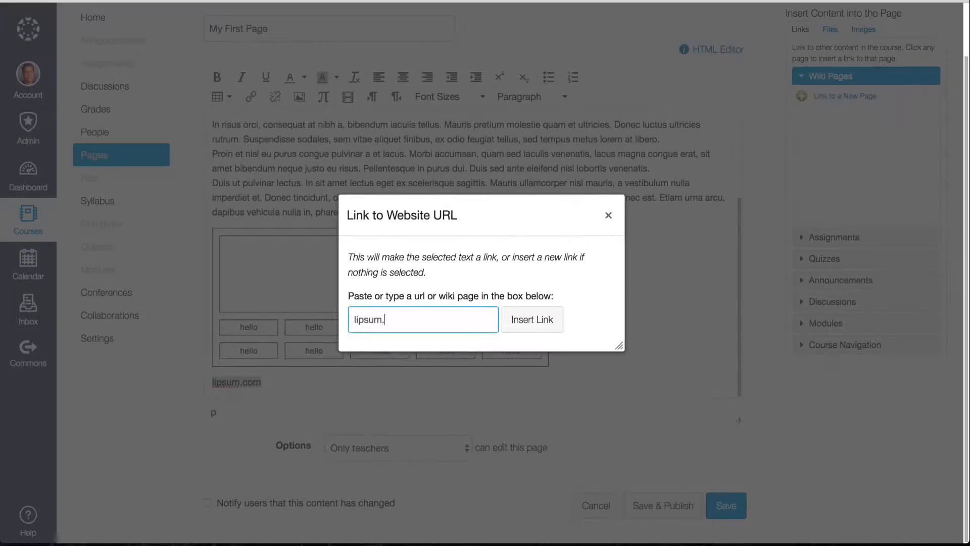
click(537, 326)
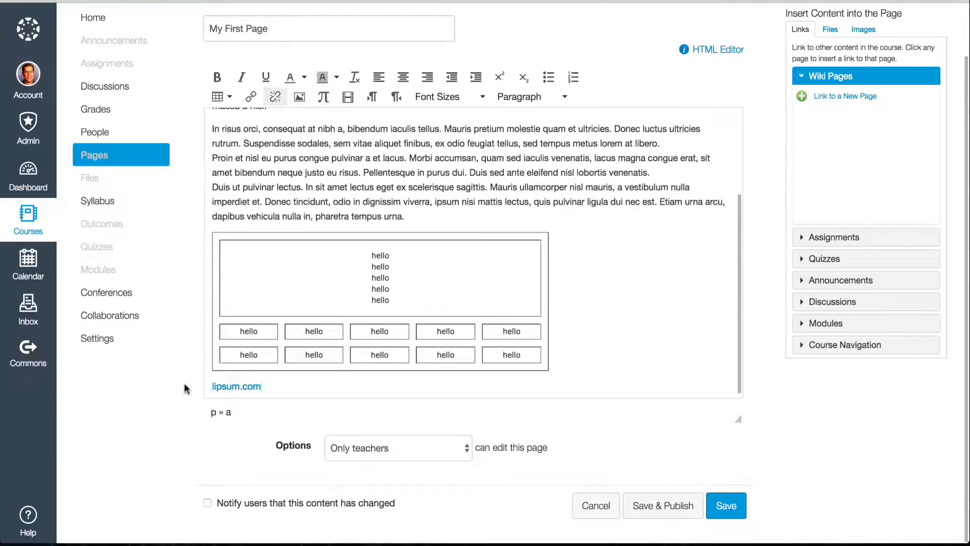
- Insert a link to google.com on a new line below the lipsum.com link
key(Return)
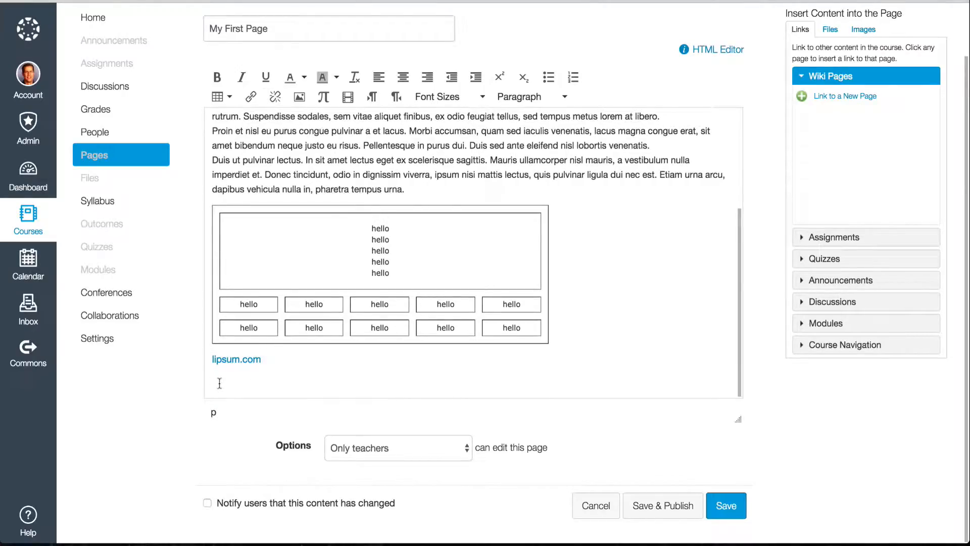
click(251, 98)
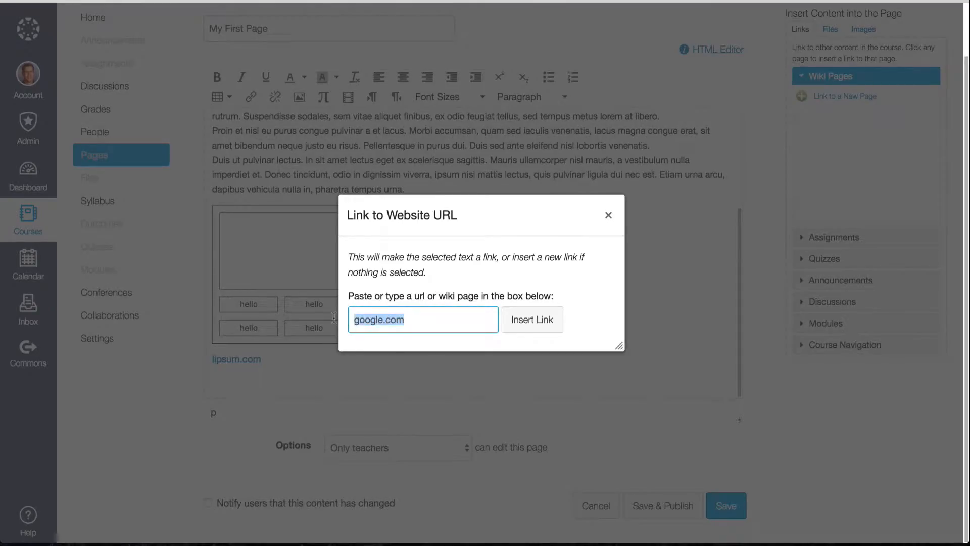
click(532, 325)
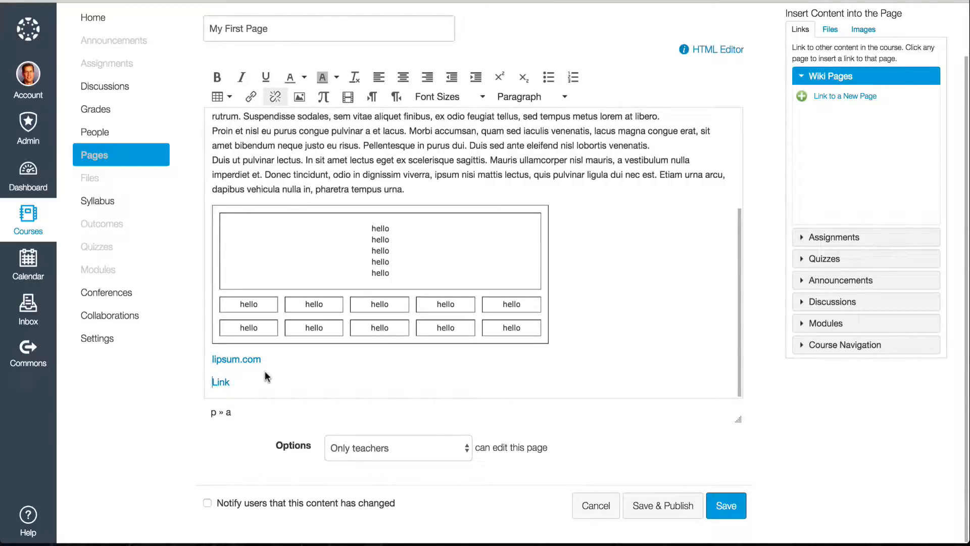
- Change the new link's text to "Go to Google", leaving no plain text in front of it
text(Go to)
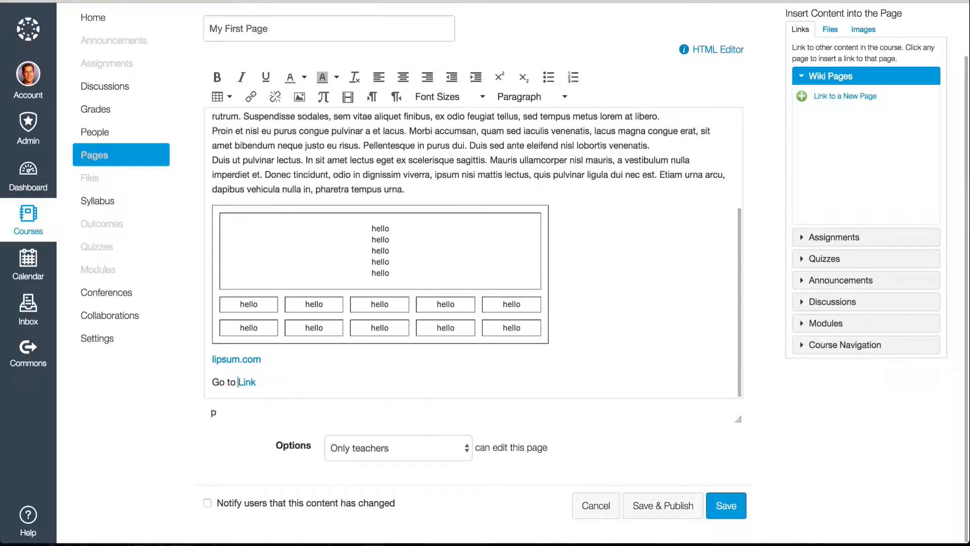
click(265, 382)
click(247, 382)
text(Go to Googl)
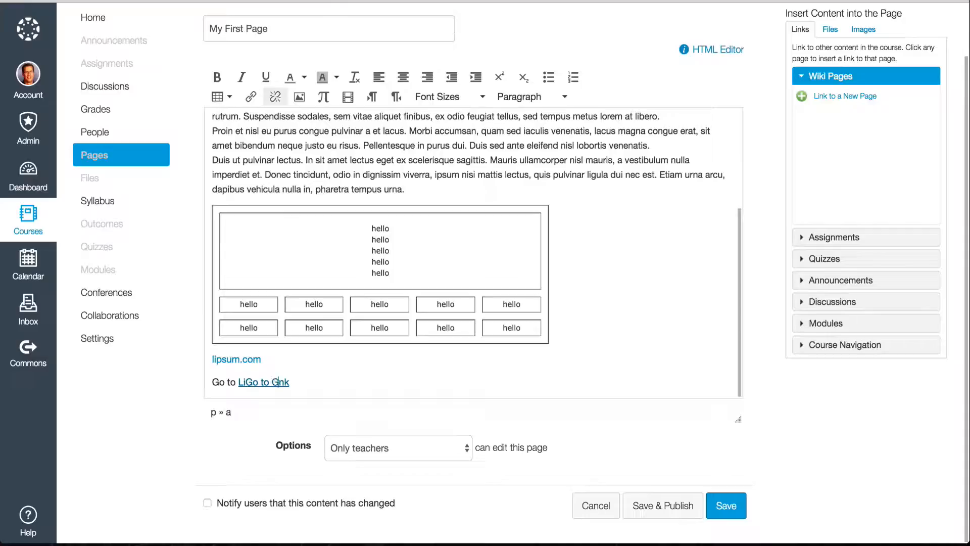
text(e)
key(BackSpace)
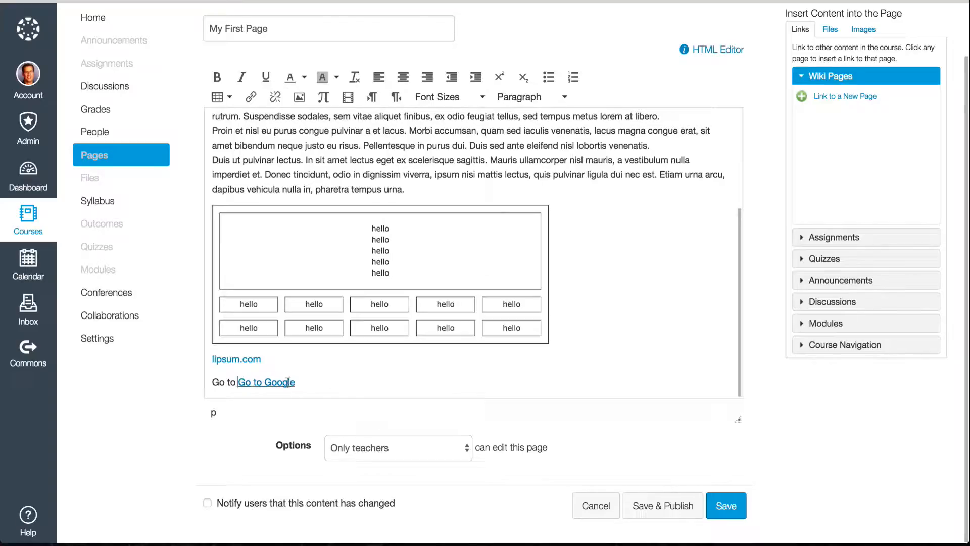
drag(236, 383, 213, 385)
key(BackSpace)
key(BackSpace)
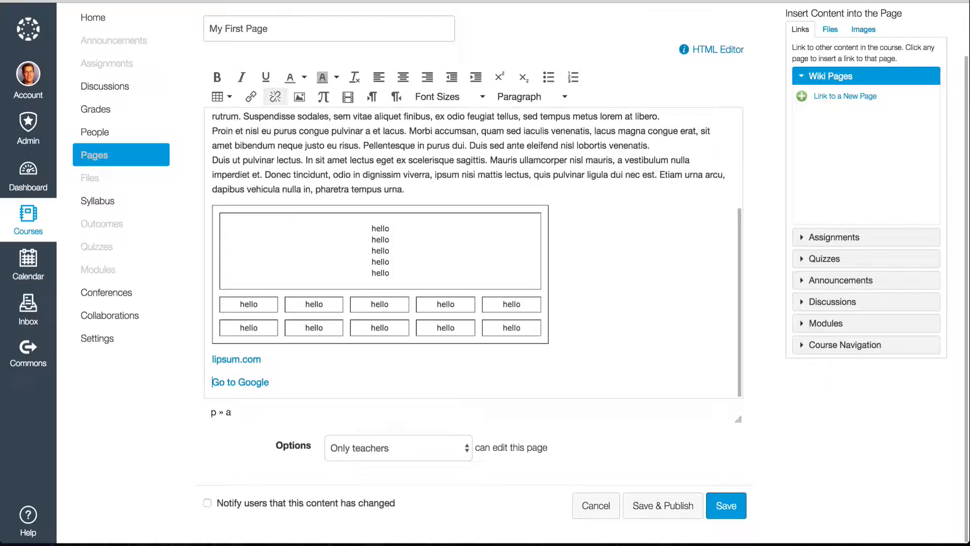
- Insert another link to google.com on a new line below "Go to Google"
click(294, 381)
key(Return)
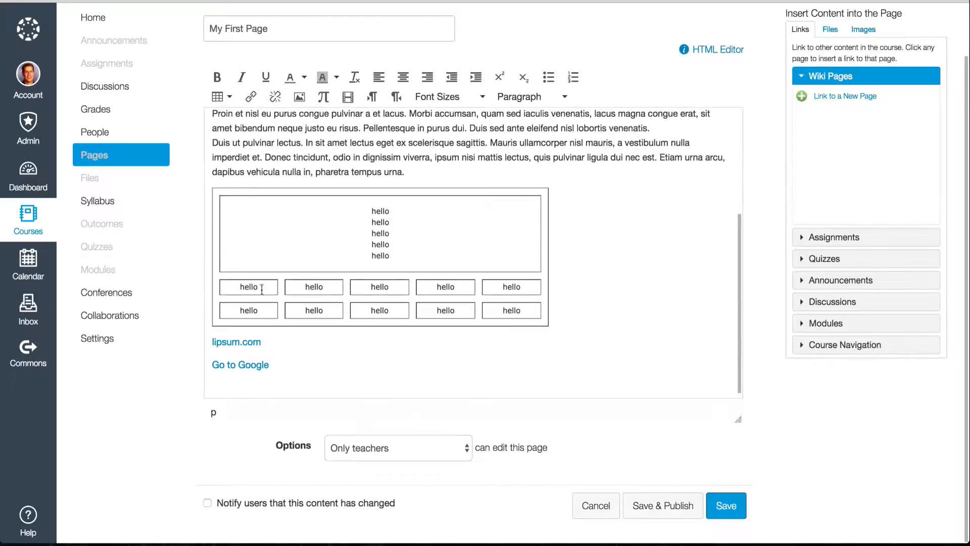
click(251, 96)
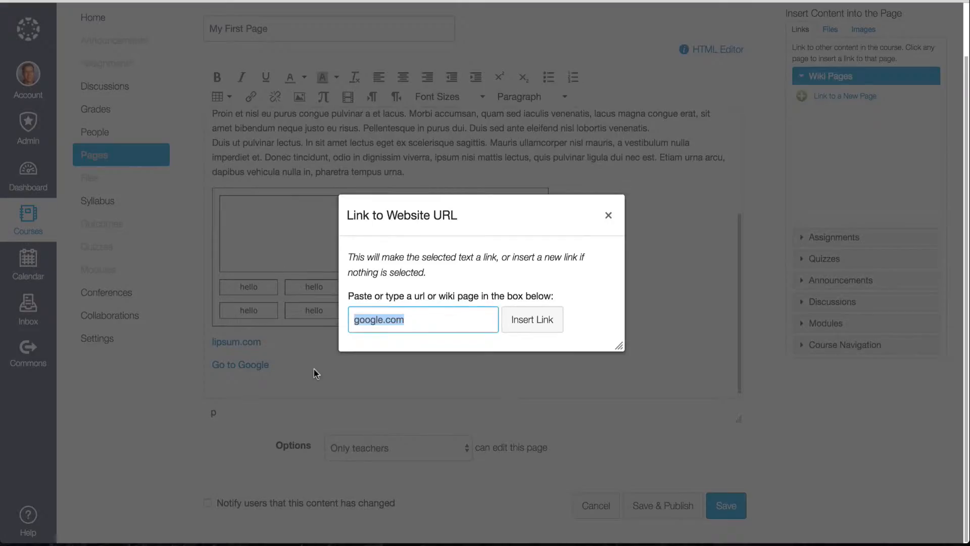
click(537, 320)
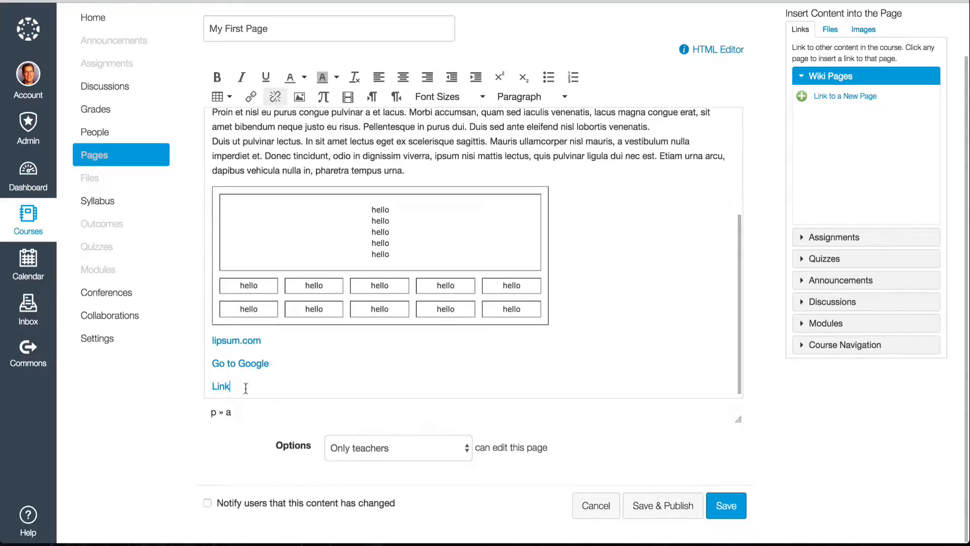
- Replace the wording of the last inserted link with "text"
click(220, 385)
text(text)
drag(246, 386, 236, 386)
key(BackSpace)
drag(217, 385, 213, 385)
drag(243, 387, 204, 388)
- Remove the hyperlink from the whole phrase "Go to Google", keeping its wording
drag(239, 362, 207, 363)
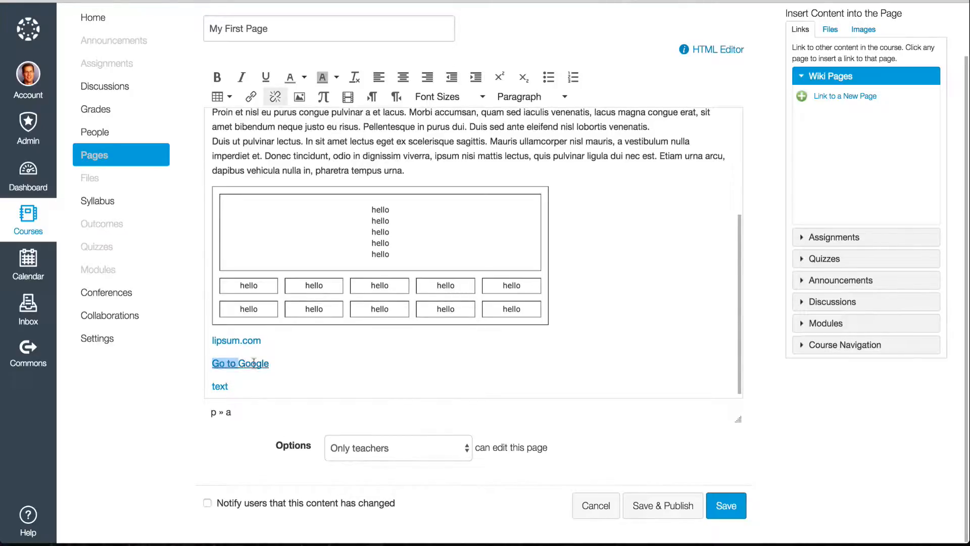
click(276, 98)
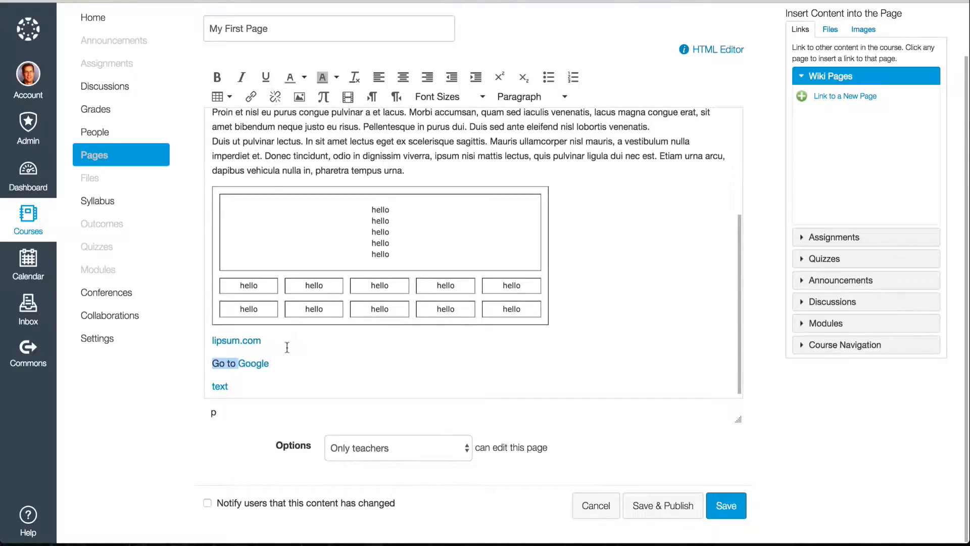
click(284, 366)
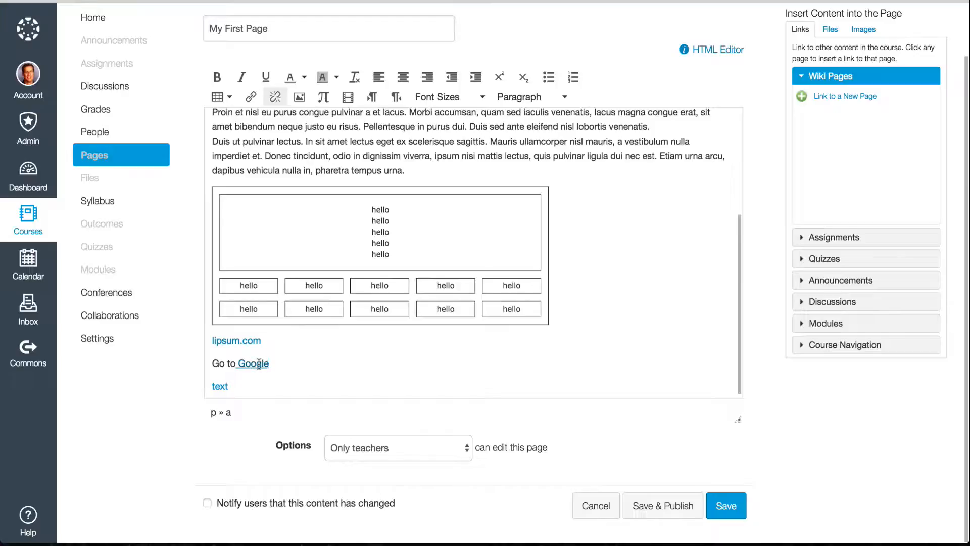
drag(275, 364, 210, 364)
click(275, 96)
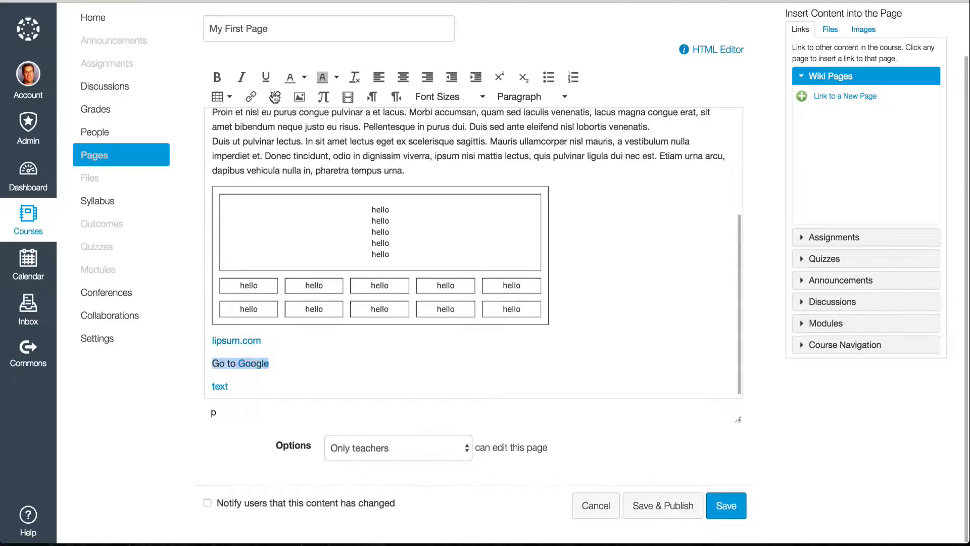
click(287, 362)
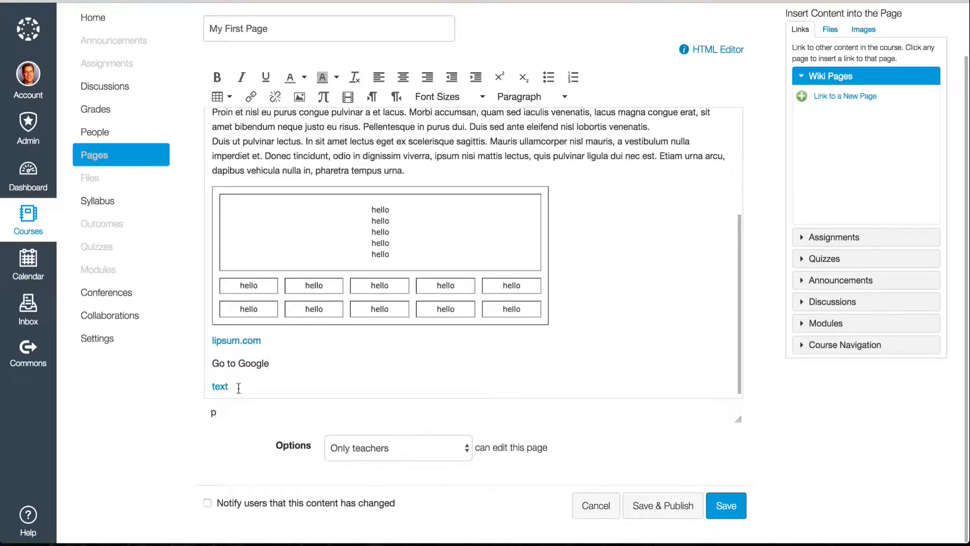
- Start embedding an image on a new line below the "text" link and search Flickr for "fire"
scroll(392, 357, down, 1)
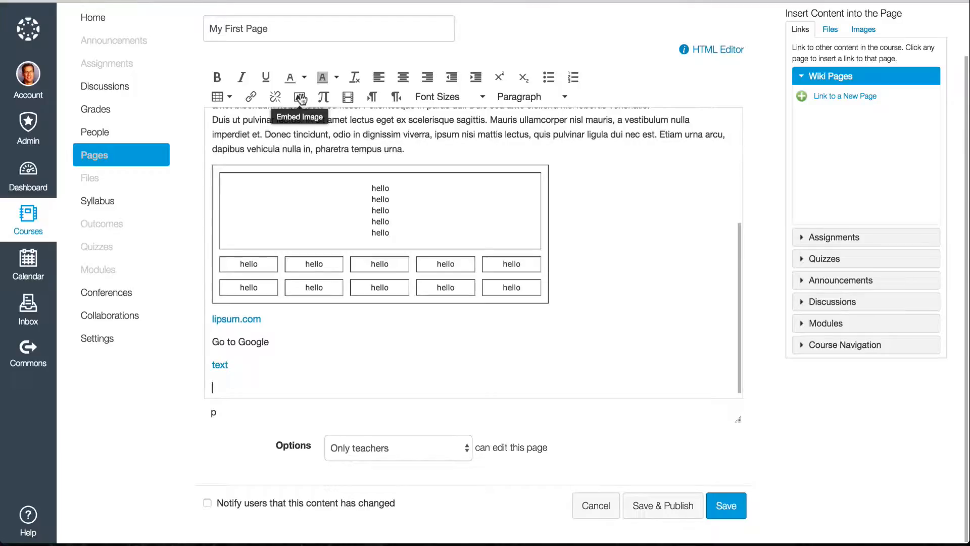
click(300, 97)
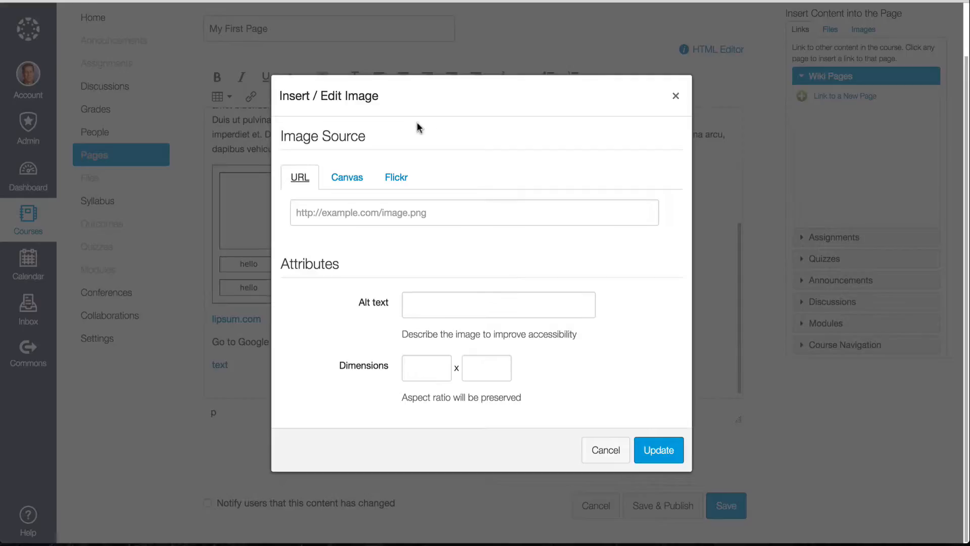
click(352, 214)
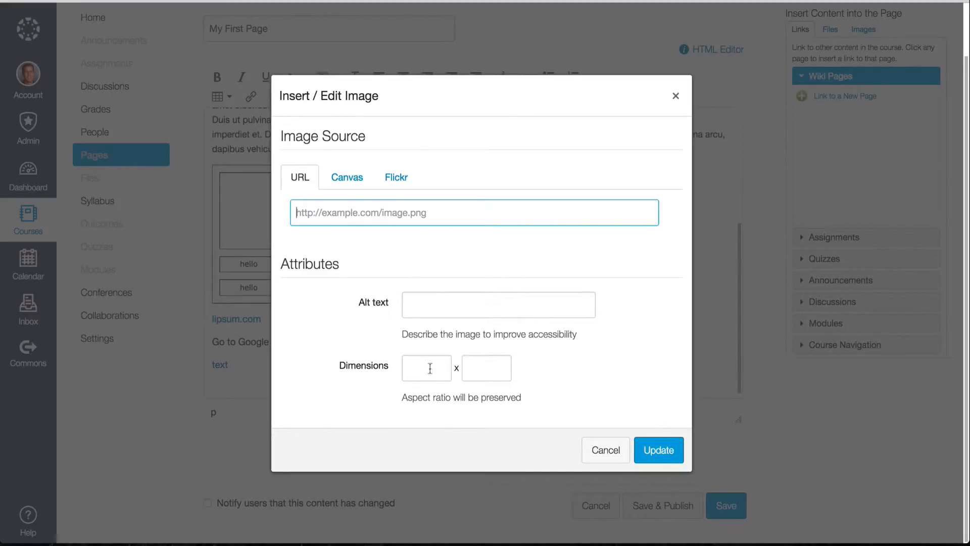
click(345, 181)
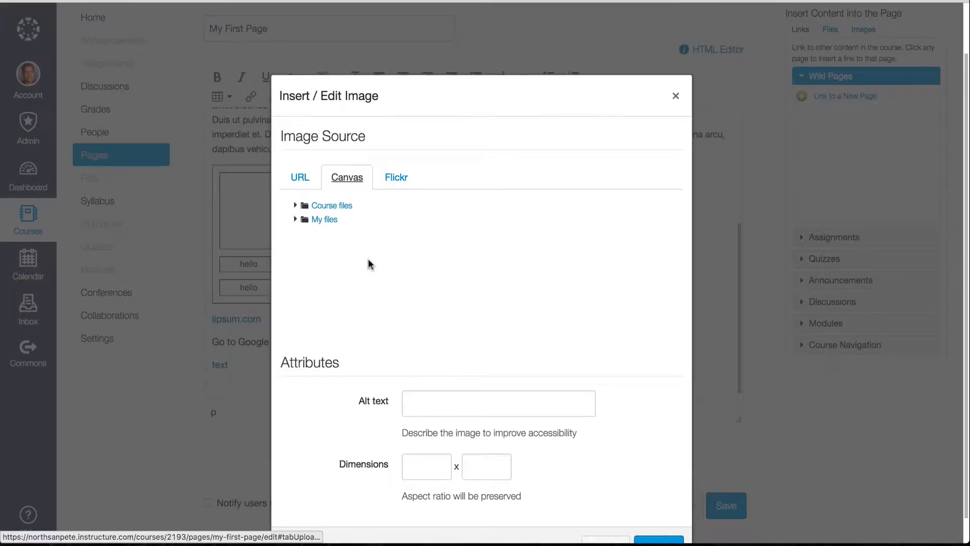
click(398, 175)
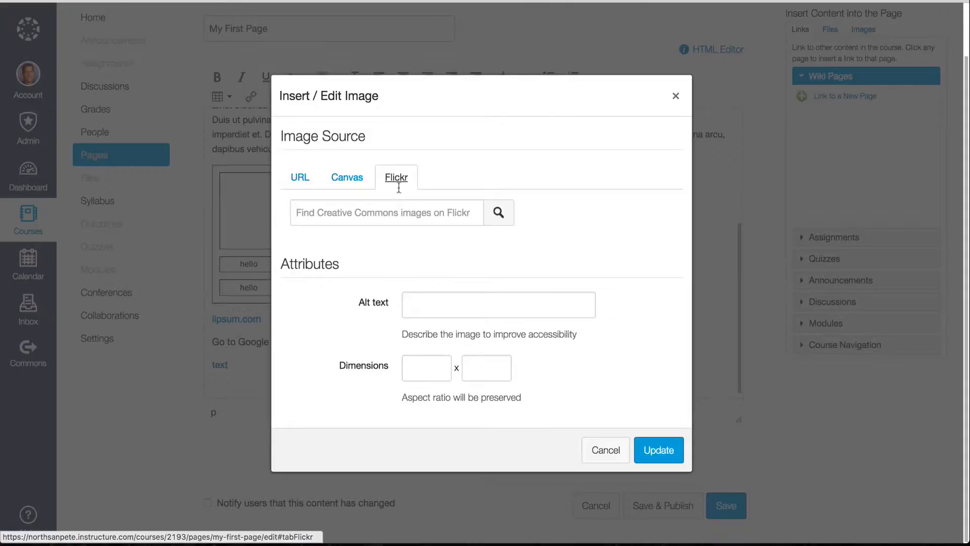
click(349, 212)
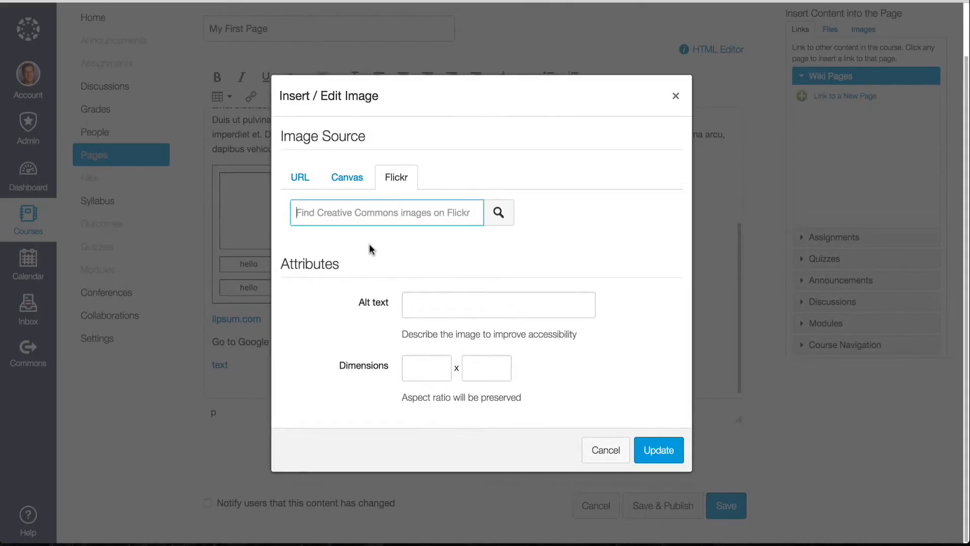
text(fire)
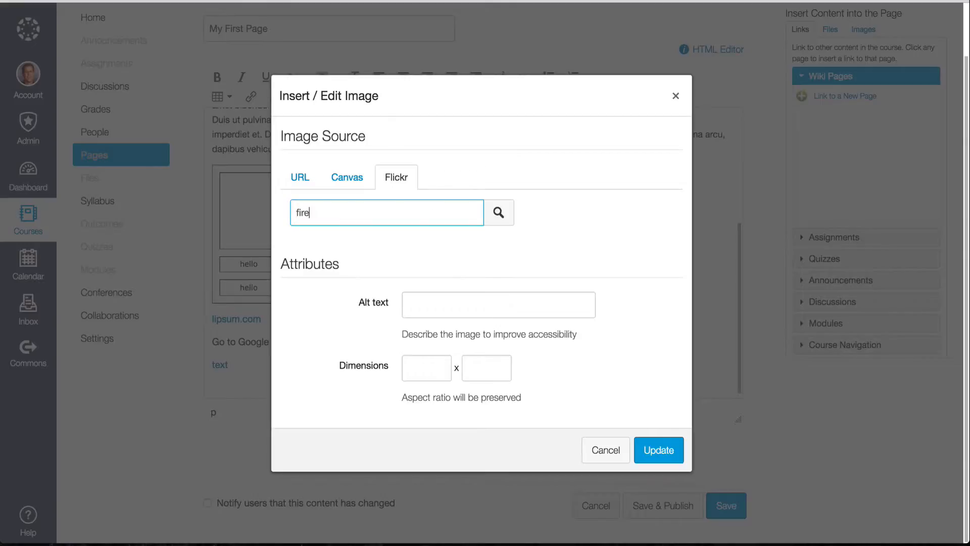
click(498, 213)
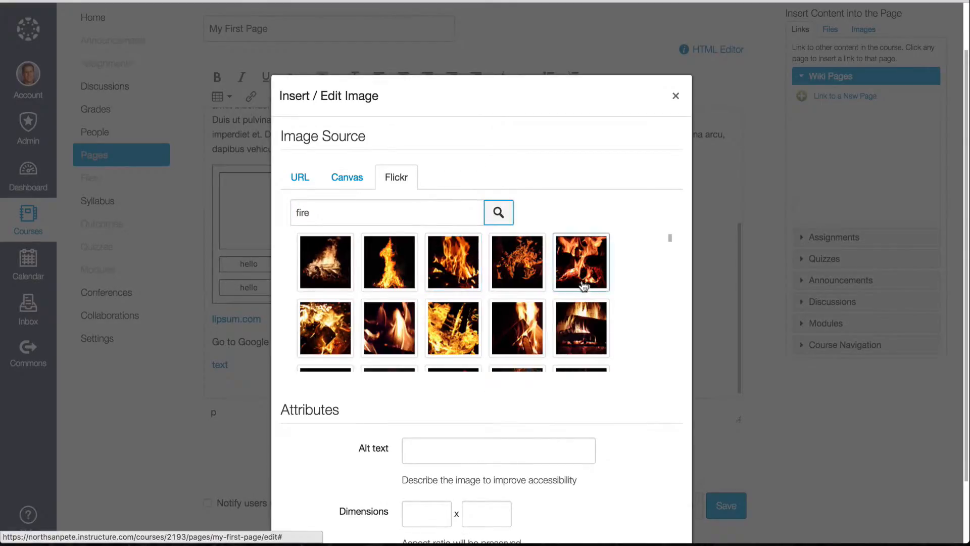
- Insert the tall orange flame picture from the Flickr results with its width set to 500
scroll(604, 291, down, 5)
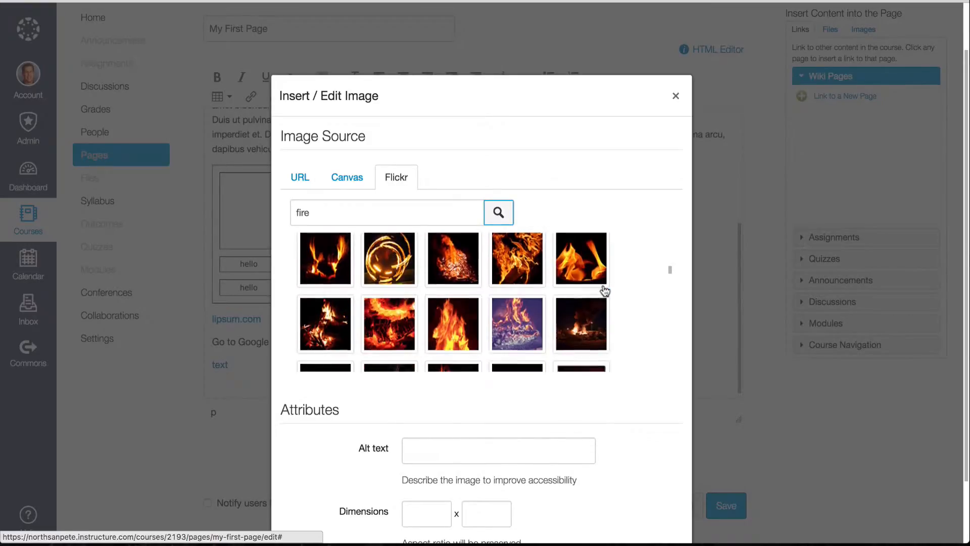
scroll(605, 291, down, 1)
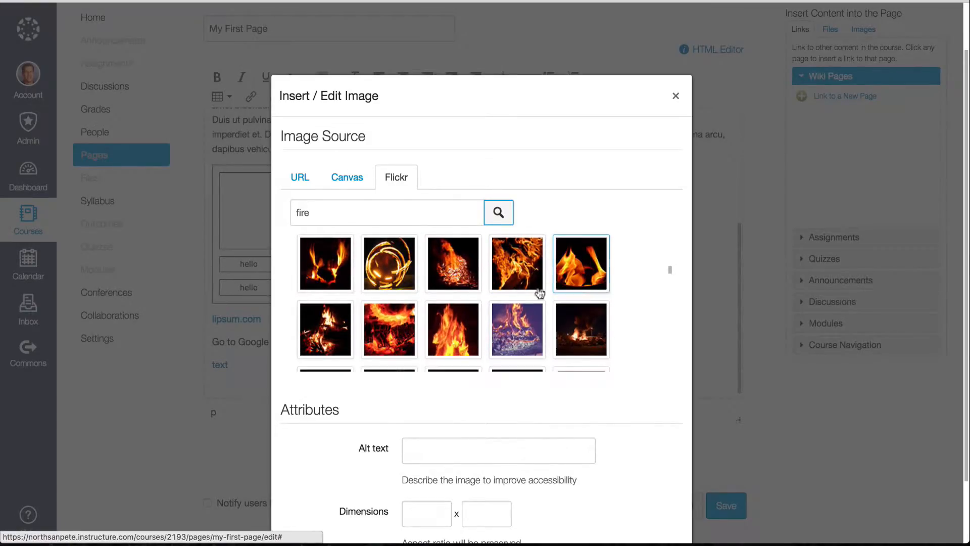
click(456, 337)
scroll(614, 429, down, 3)
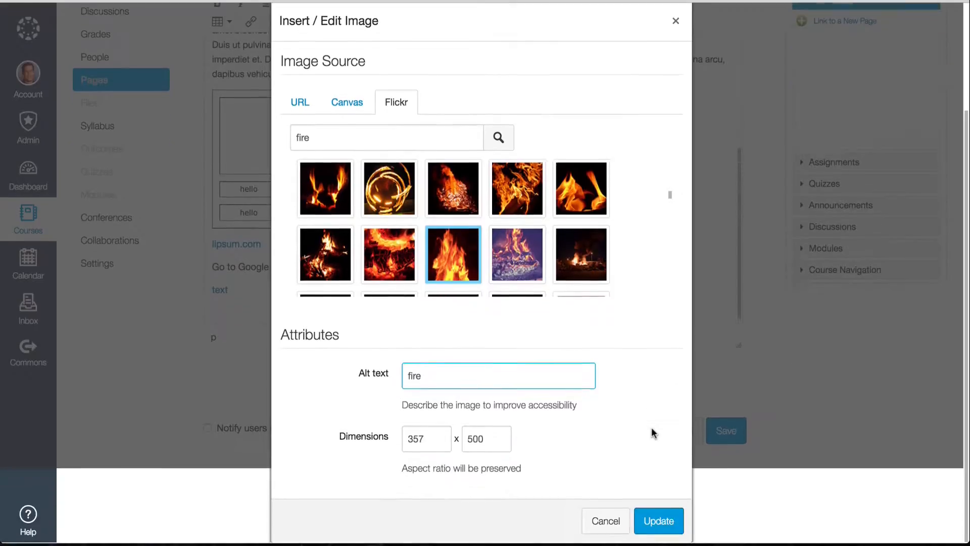
double_click(436, 440)
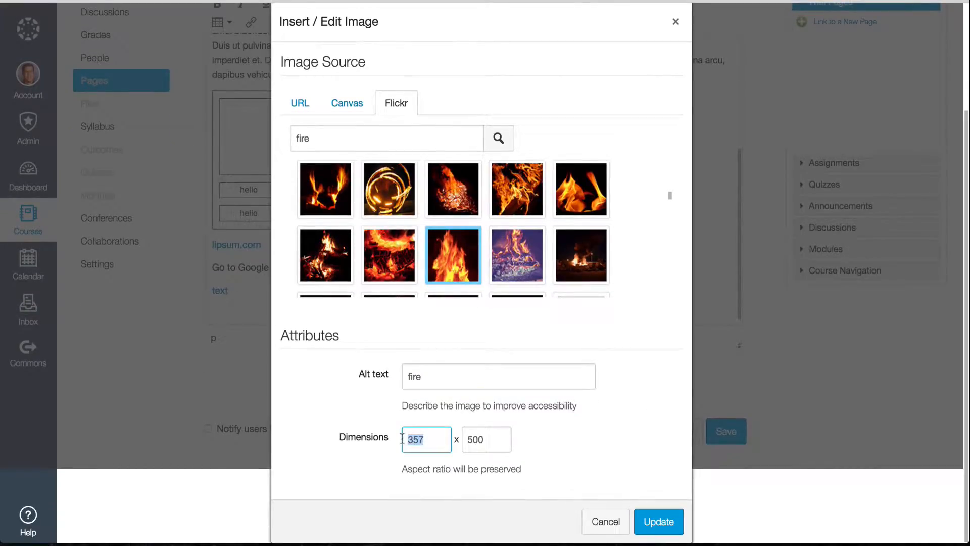
text(500)
click(662, 525)
- Select the inserted fire image and look it over down to its lower edge
scroll(616, 301, up, 3)
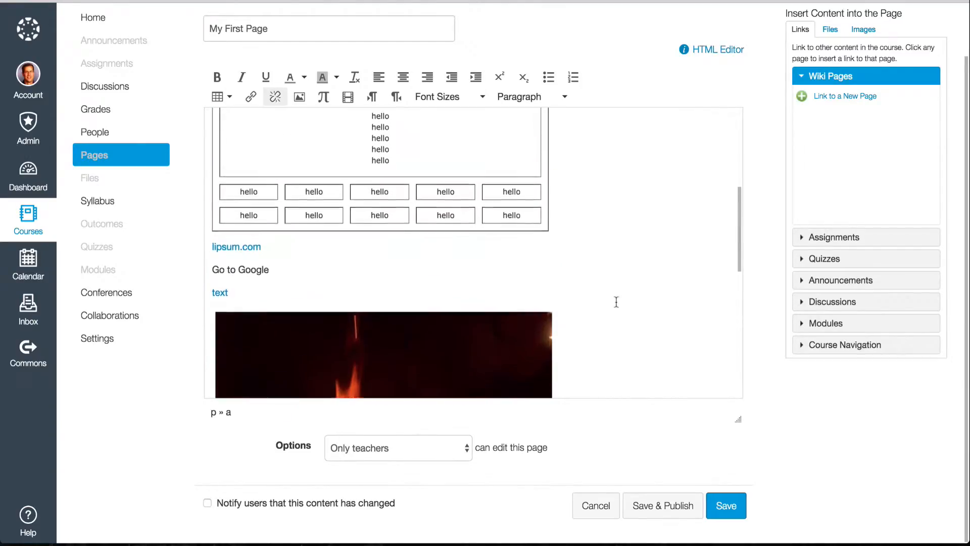
scroll(616, 302, down, 5)
click(432, 293)
scroll(593, 279, down, 3)
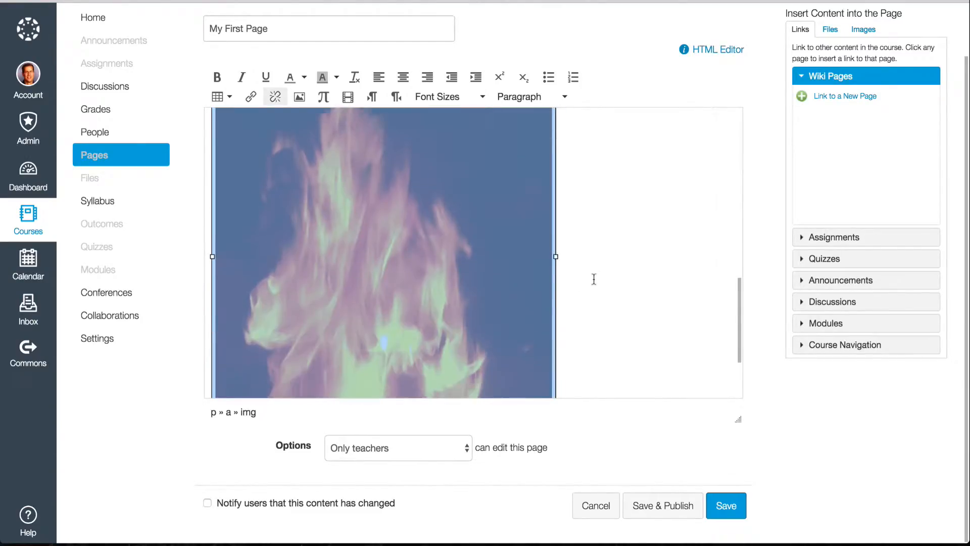
scroll(593, 278, up, 4)
scroll(594, 278, down, 2)
scroll(594, 279, down, 2)
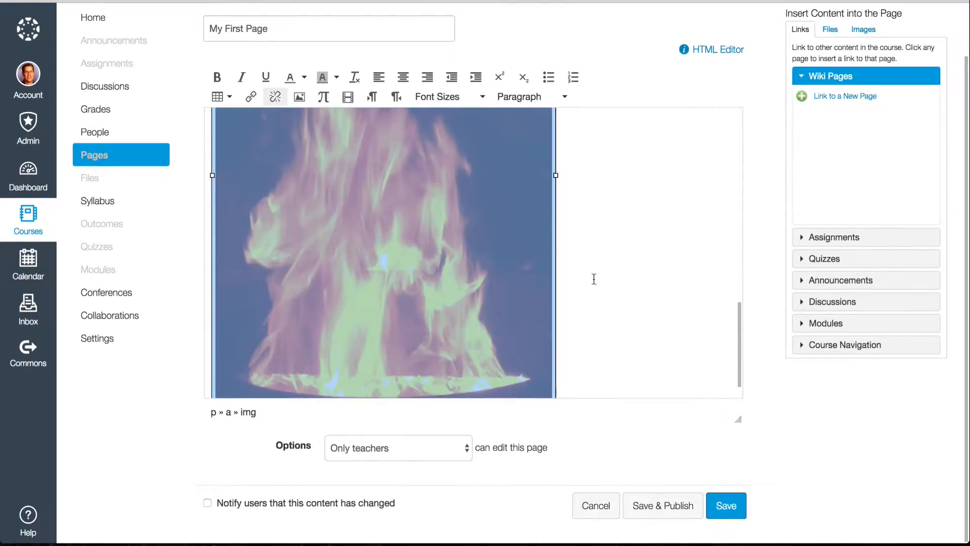
- Shrink the fire image in proportion to a small thumbnail below the "text" link
scroll(613, 287, down, 1)
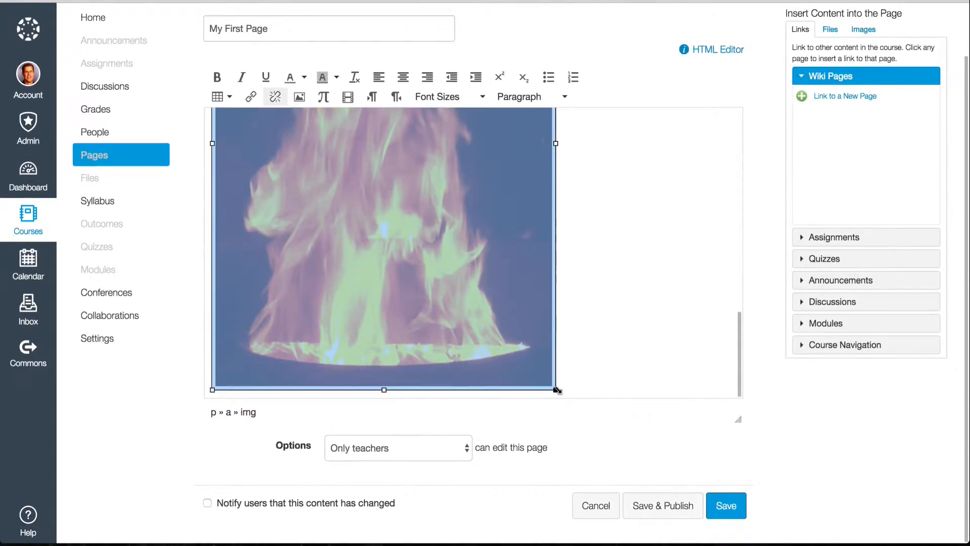
drag(555, 389, 397, 166)
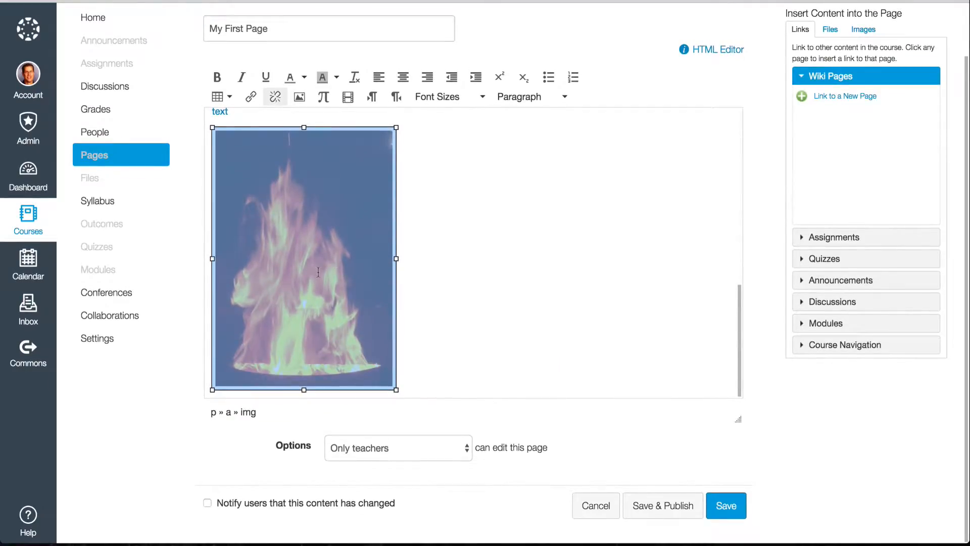
click(464, 210)
click(336, 239)
click(478, 192)
click(310, 194)
drag(396, 127, 301, 181)
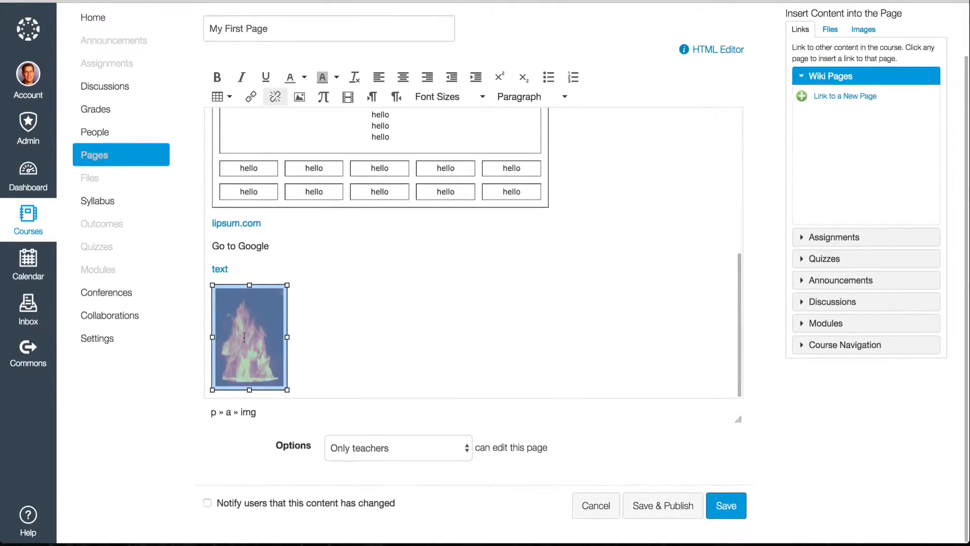
click(306, 321)
- Change the website link on the fire image to google.com
click(243, 334)
click(251, 97)
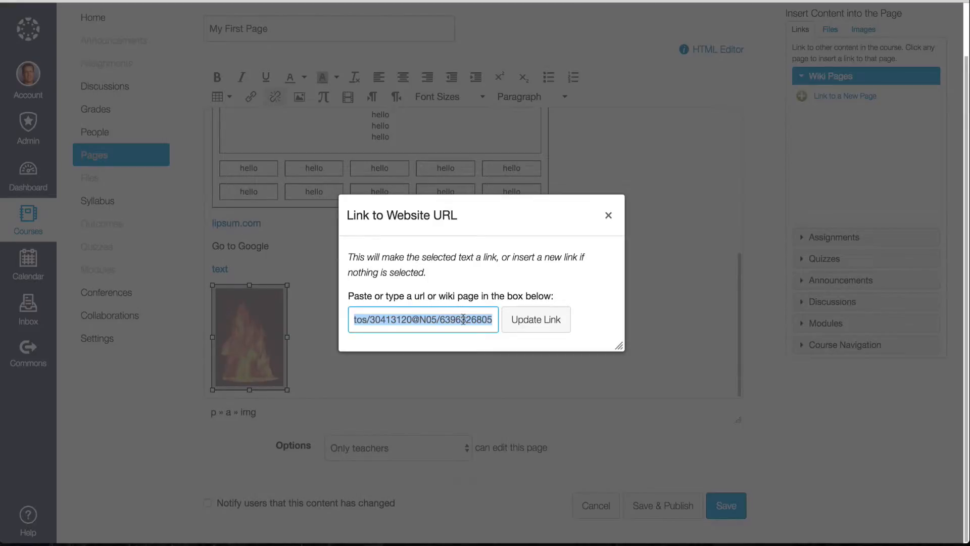
text(google.com)
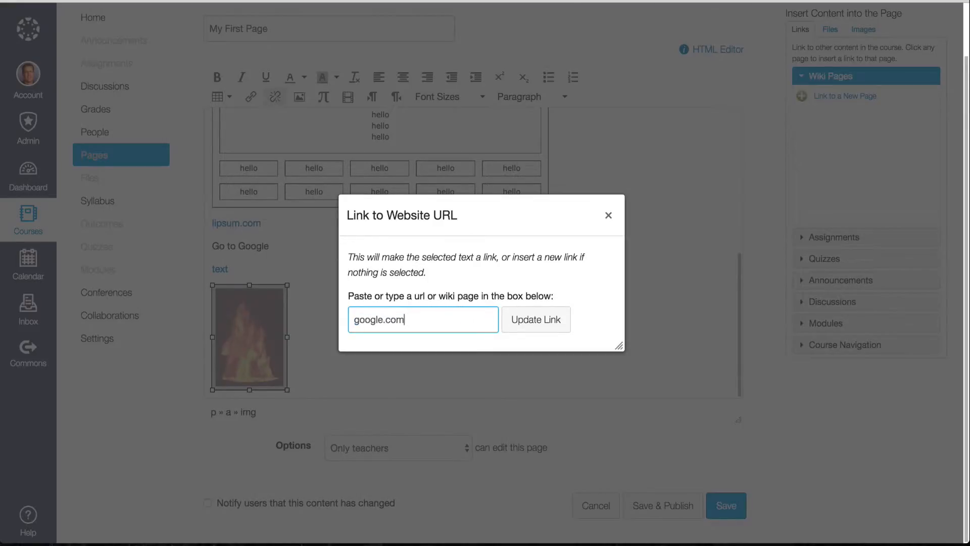
click(550, 320)
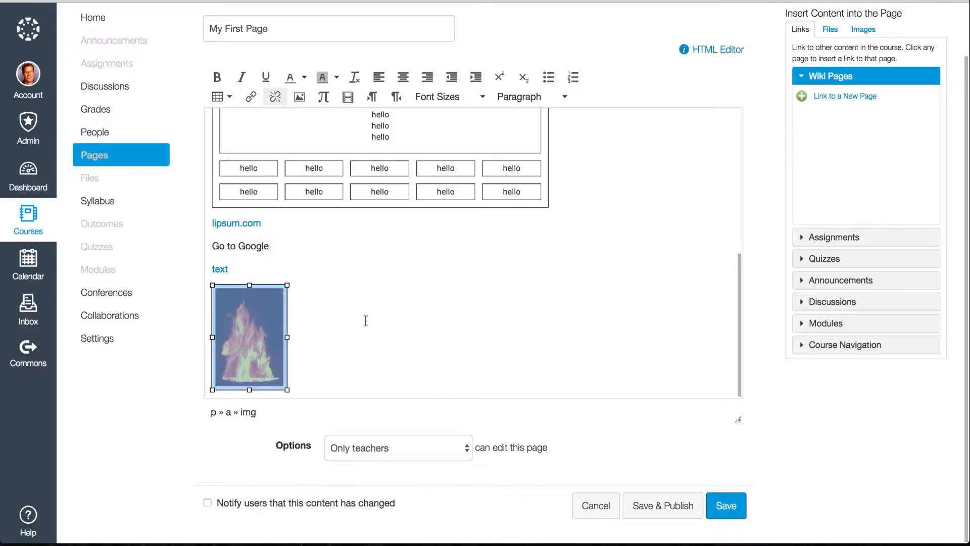
click(332, 346)
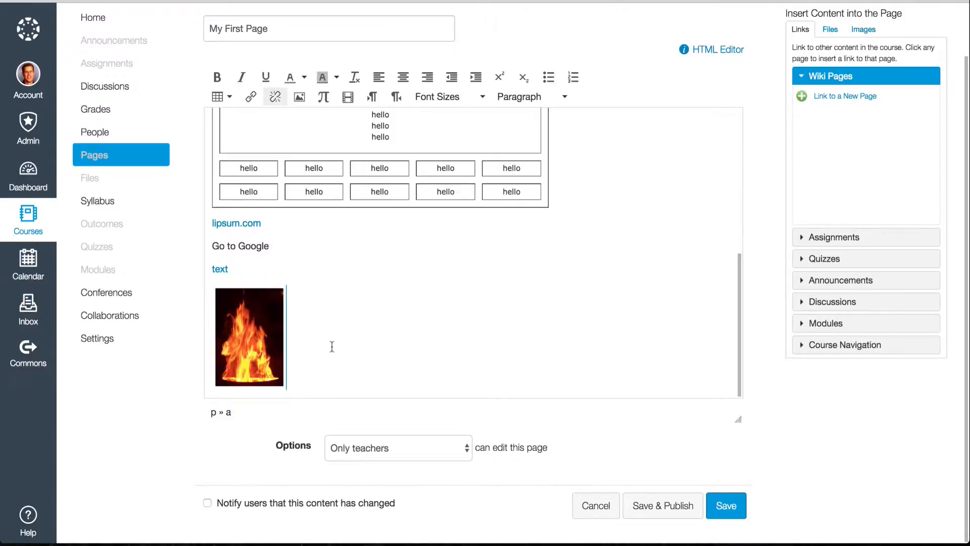
- Check the URL in the fire image's link settings and close them without changes
click(234, 332)
click(251, 96)
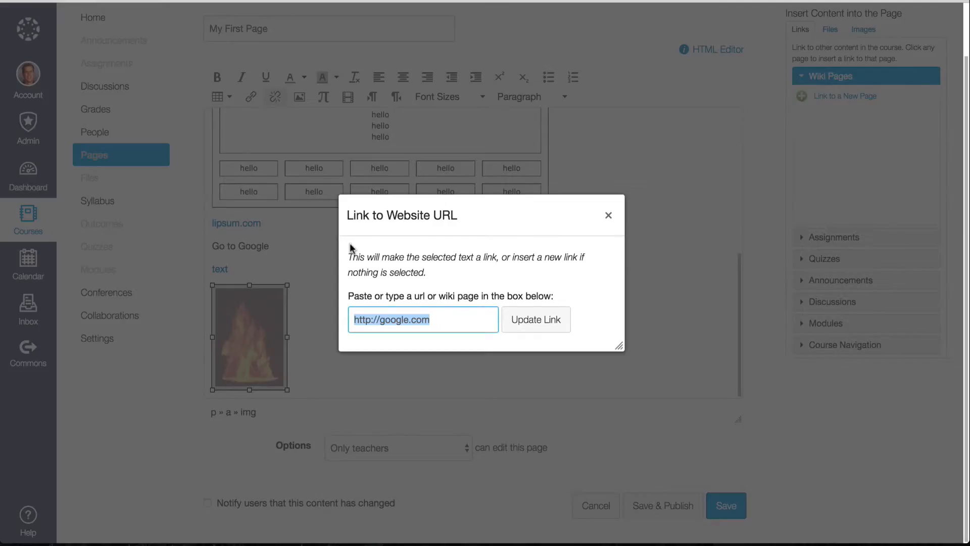
click(607, 216)
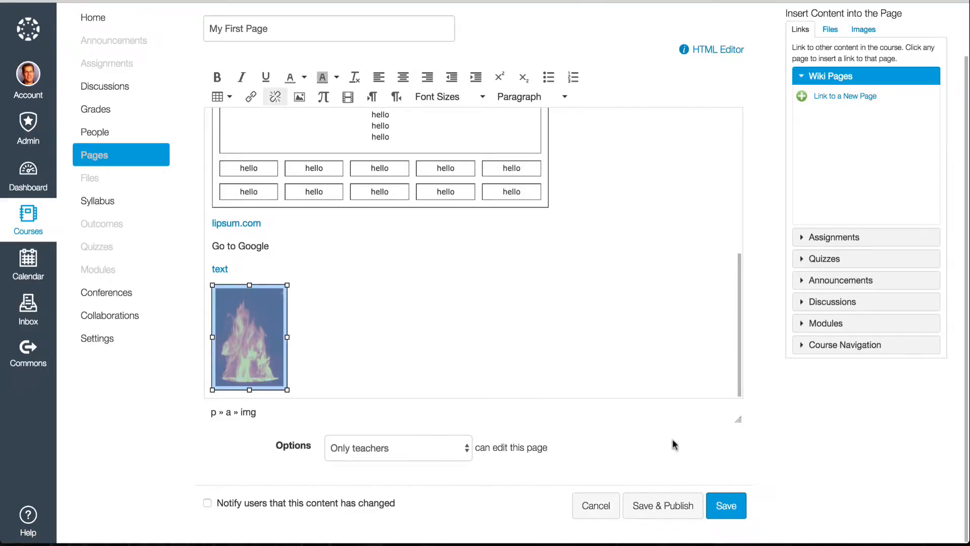
- Save the page, test the fire image's link in the saved view, and return to the page editor
click(724, 505)
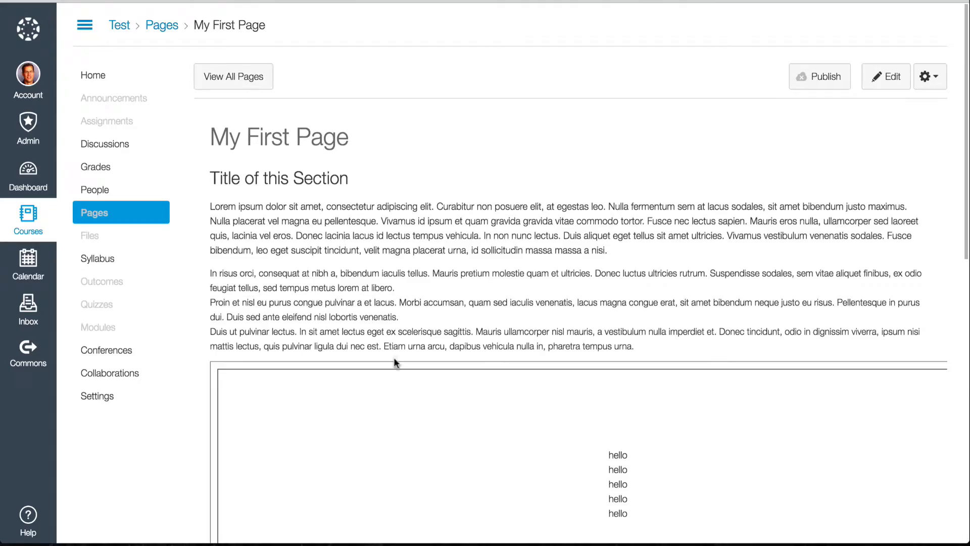
scroll(502, 285, down, 10)
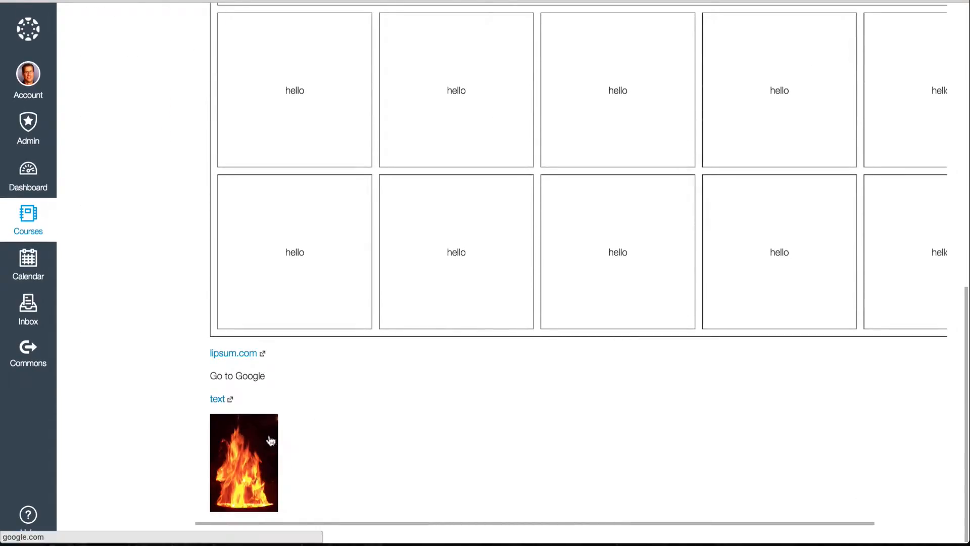
click(246, 463)
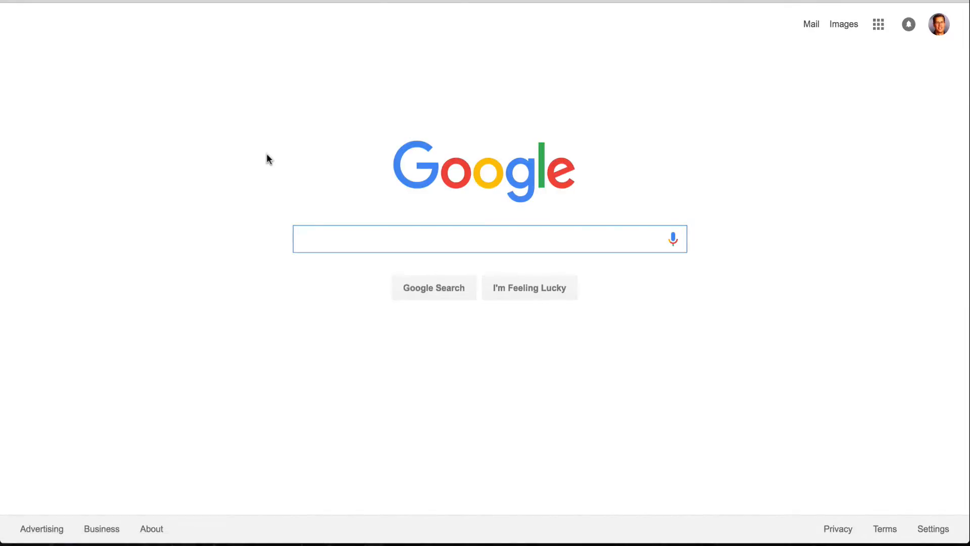
click(423, 1)
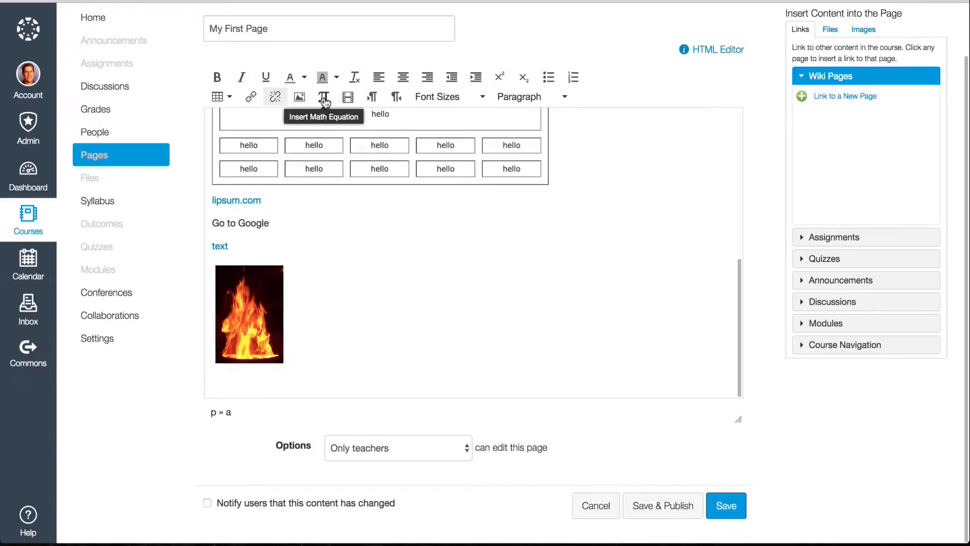
- Start a math equation below the fire image and build the cube root of i using the nth-root template
click(323, 97)
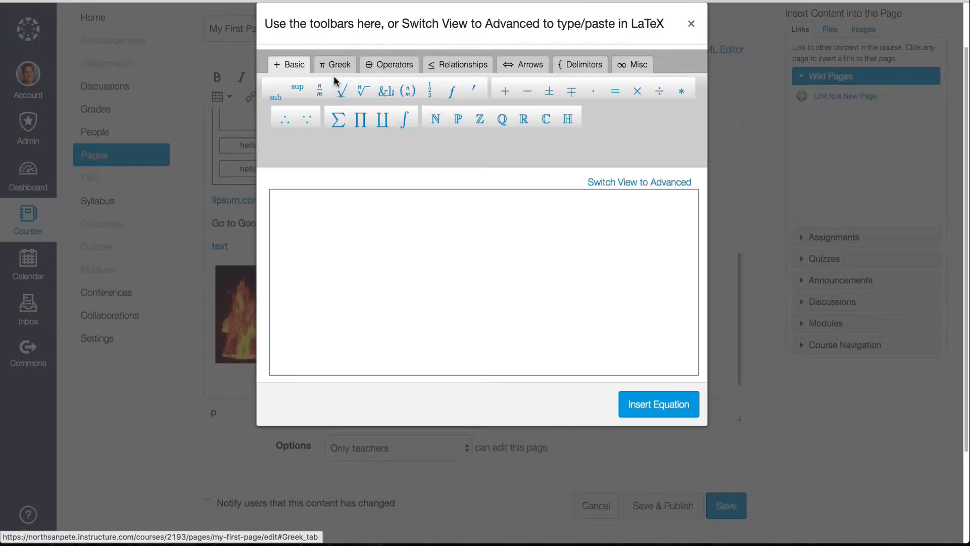
click(363, 91)
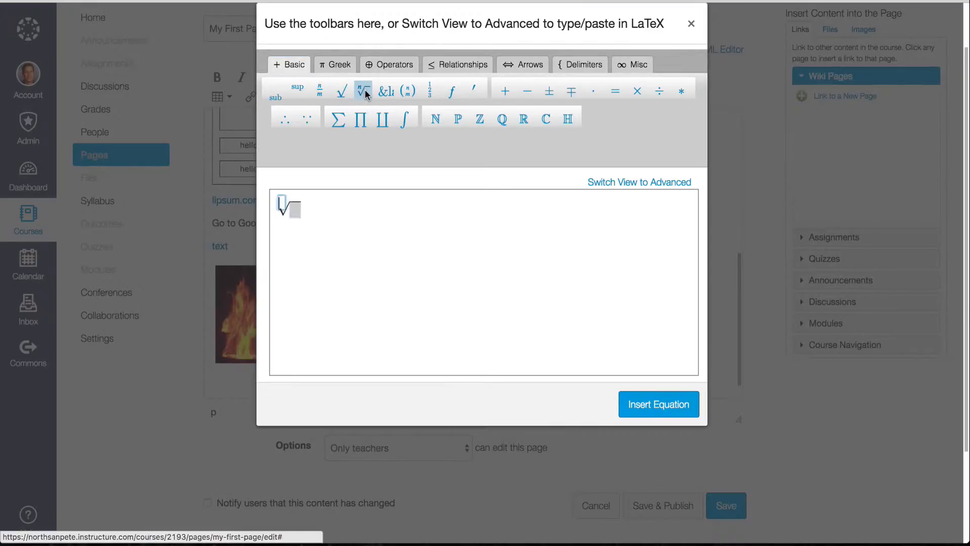
click(296, 211)
click(282, 202)
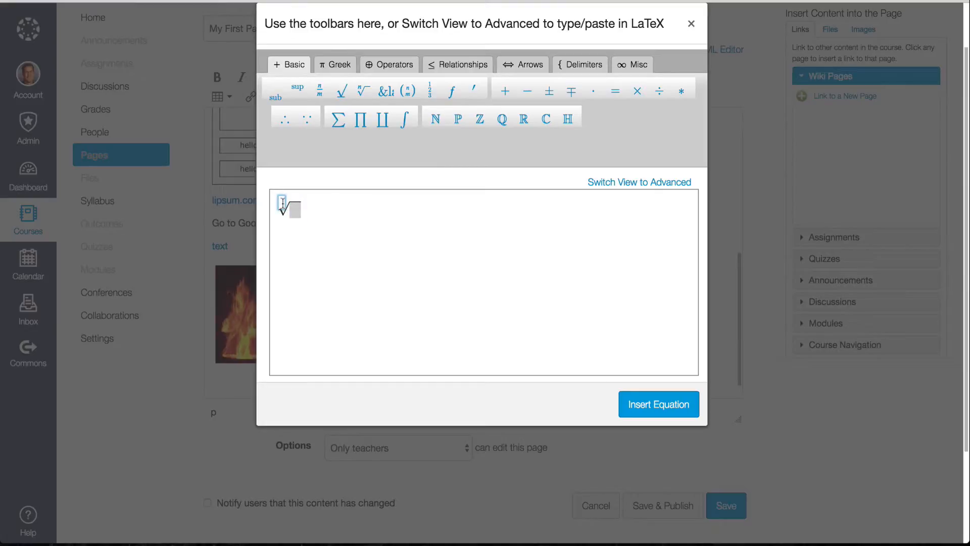
click(298, 211)
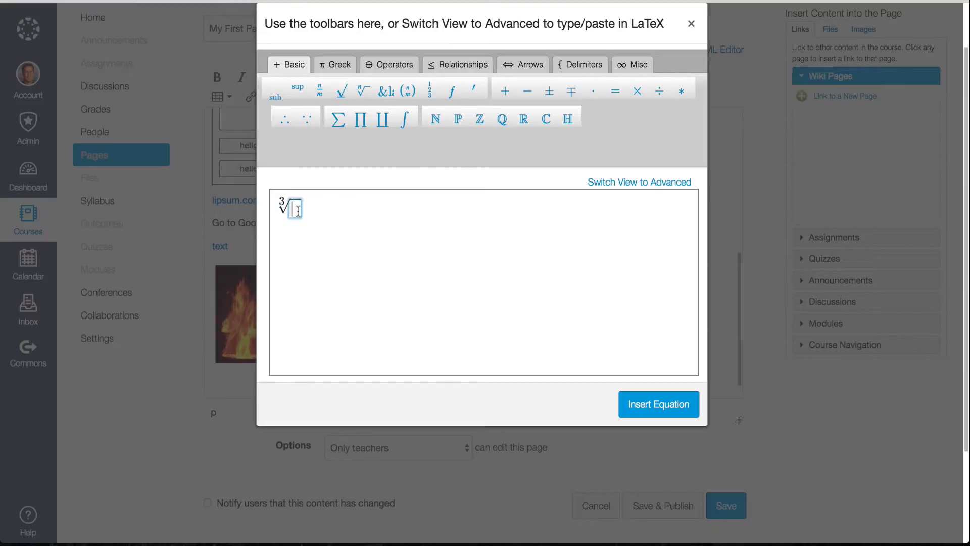
text(7)
click(378, 244)
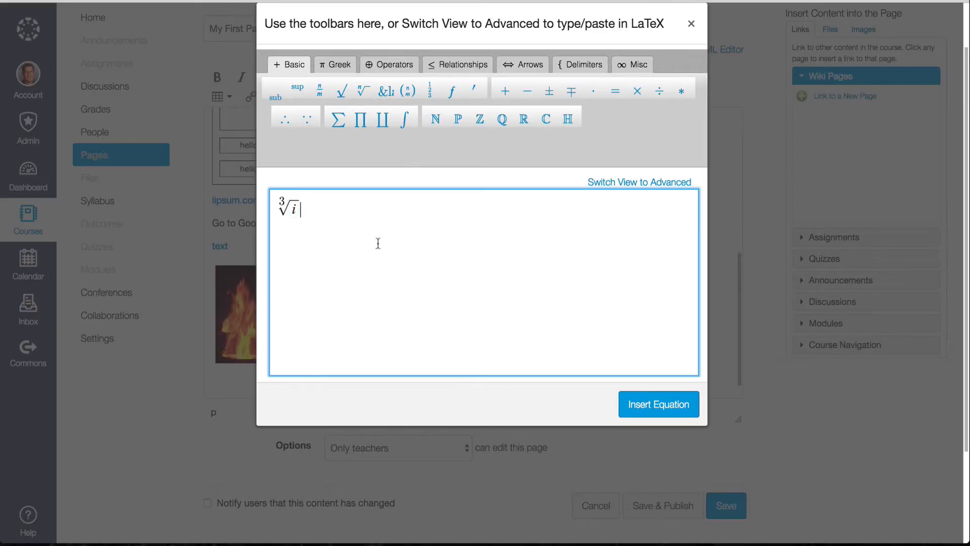
- Look through the symbol sets from Greek to Misc and insert the cube root equation into the page
click(340, 65)
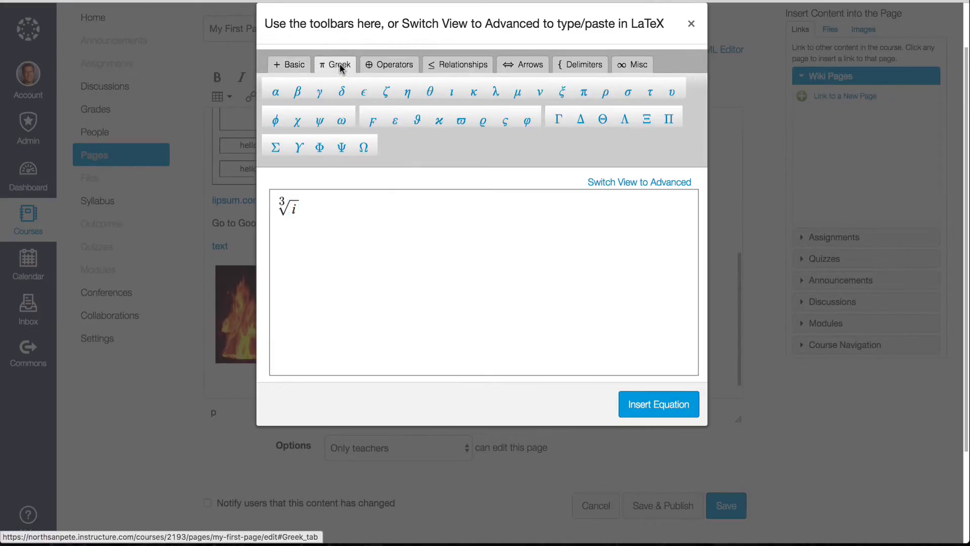
click(390, 65)
click(461, 66)
click(528, 65)
click(581, 65)
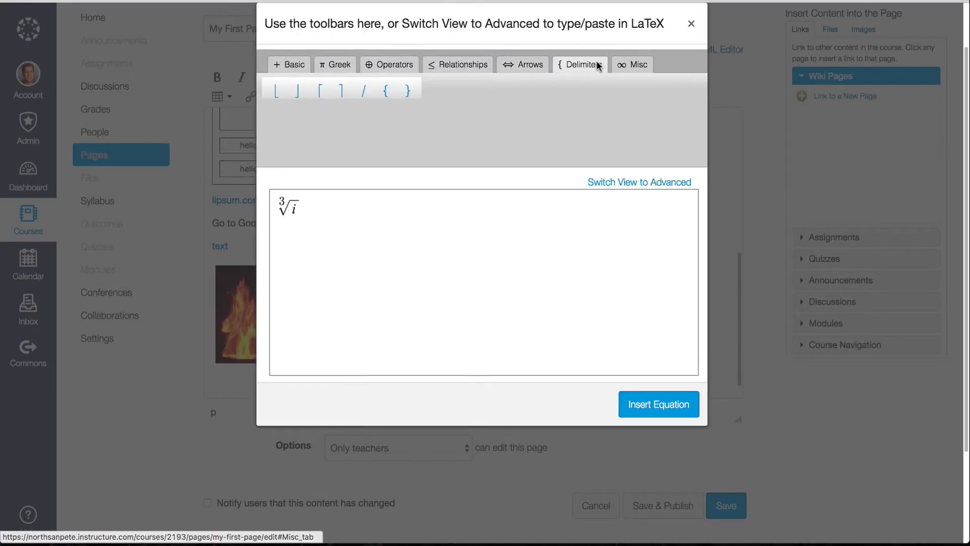
click(633, 64)
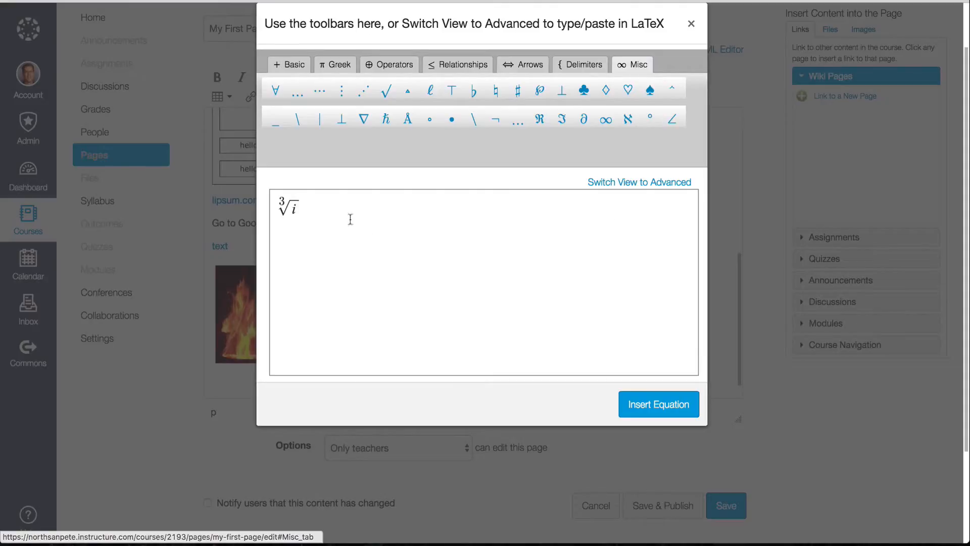
click(660, 405)
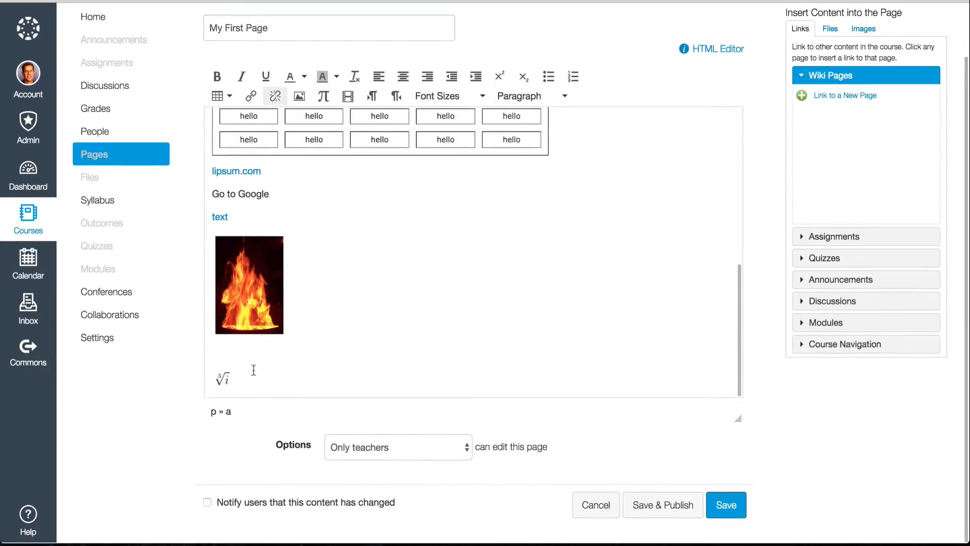
- Delete the equation image below the fire picture
click(222, 387)
key(Delete)
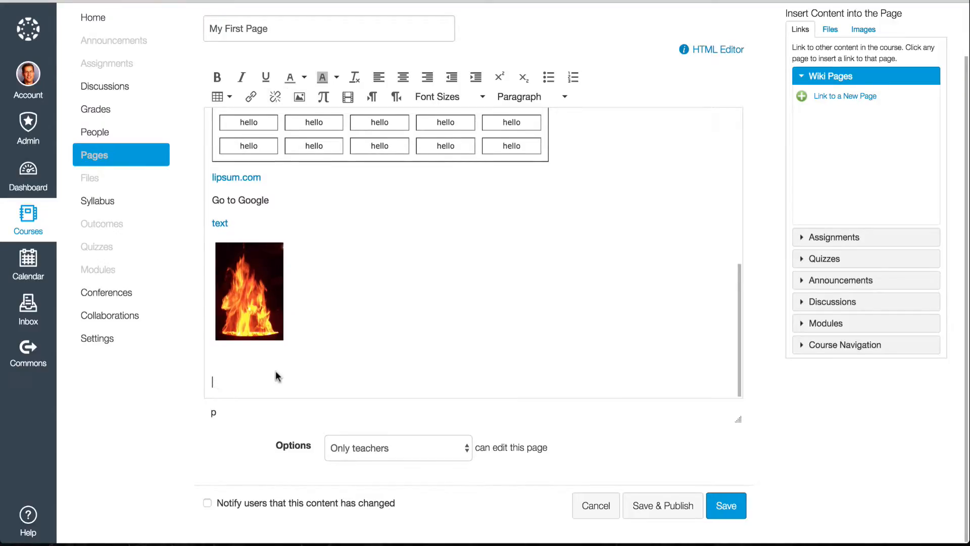
- Resize the cube root equation image to slightly larger than its inserted size
click(223, 385)
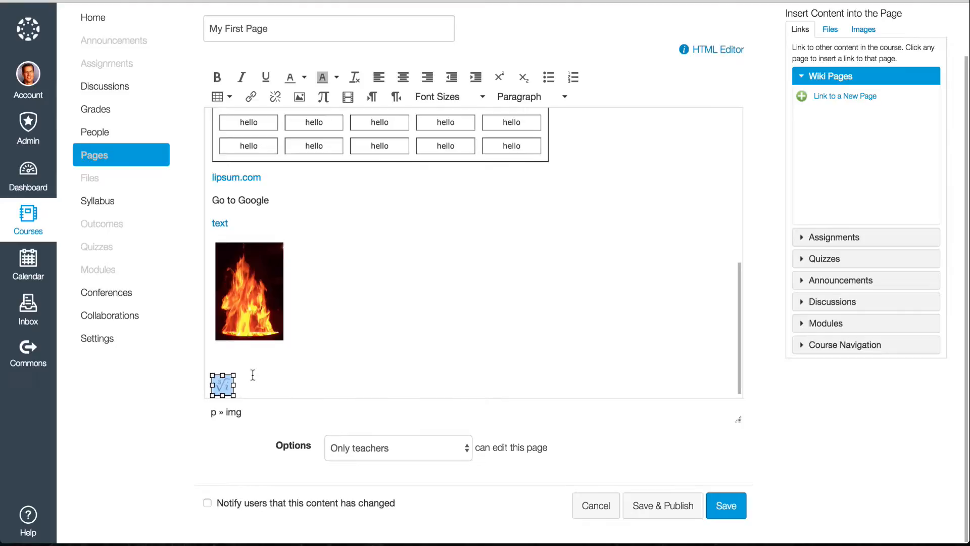
drag(235, 375, 300, 331)
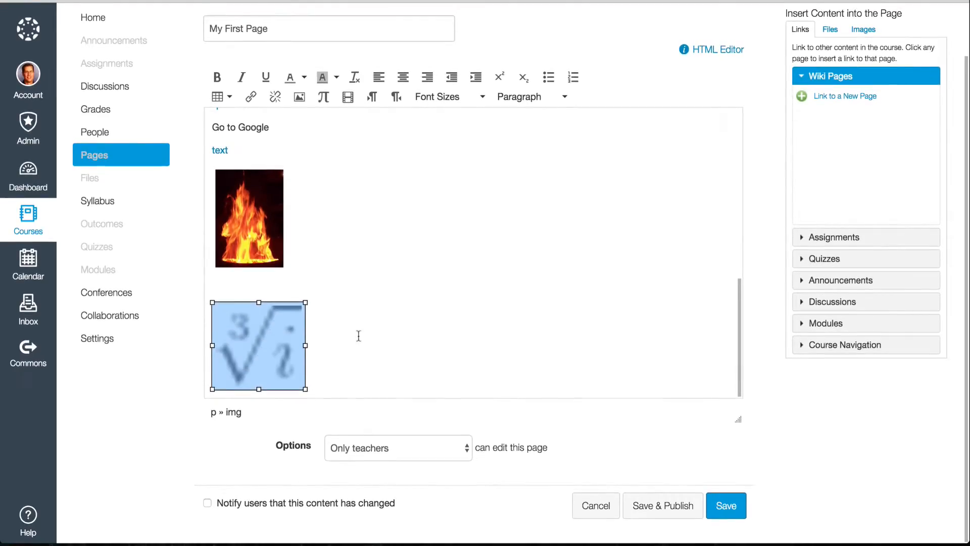
click(338, 349)
click(261, 350)
drag(305, 302, 235, 338)
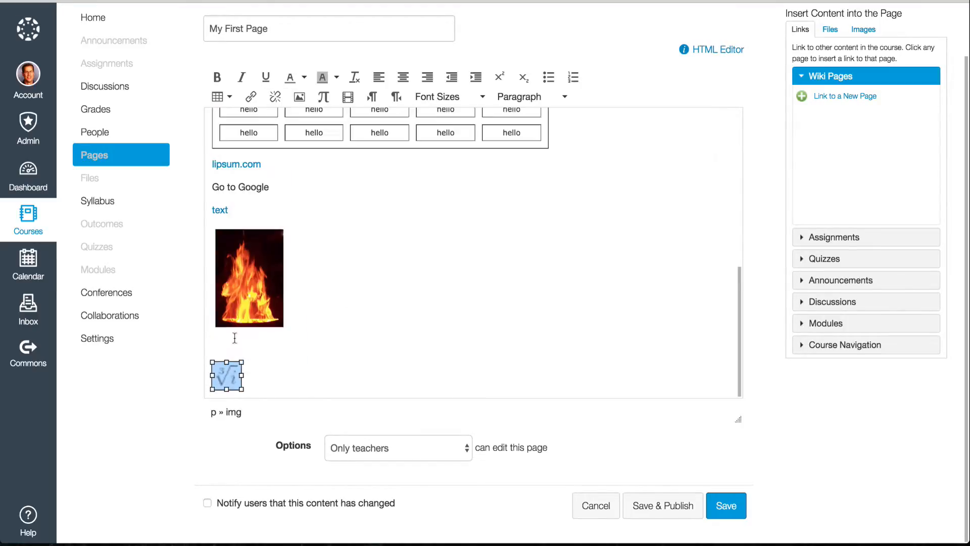
- Add a new line below the equation and open the media recorder there, allowing camera and microphone access
click(306, 352)
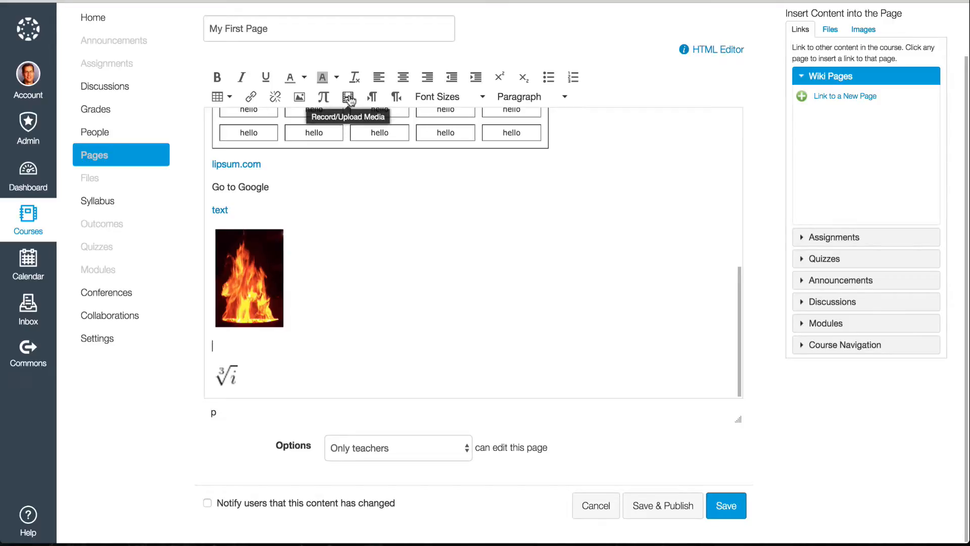
click(293, 374)
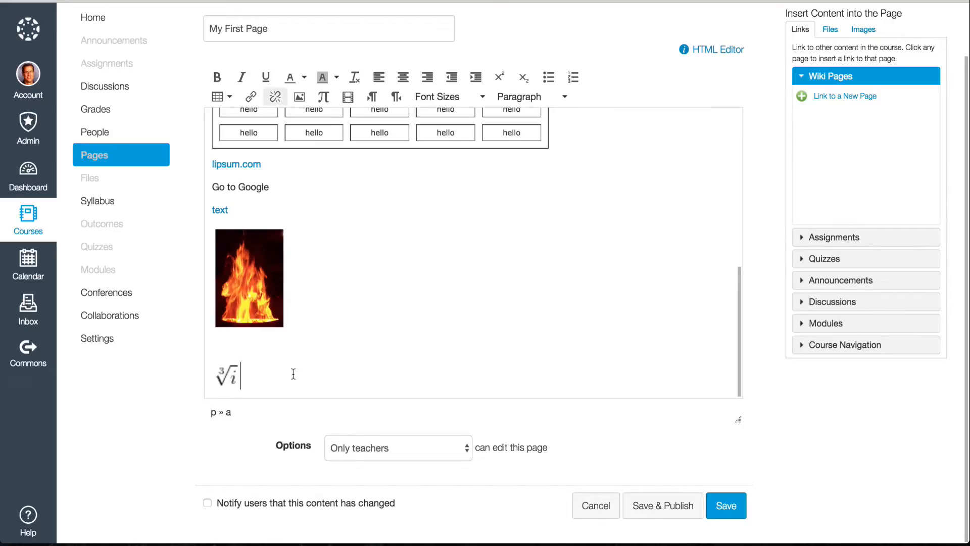
key(Return)
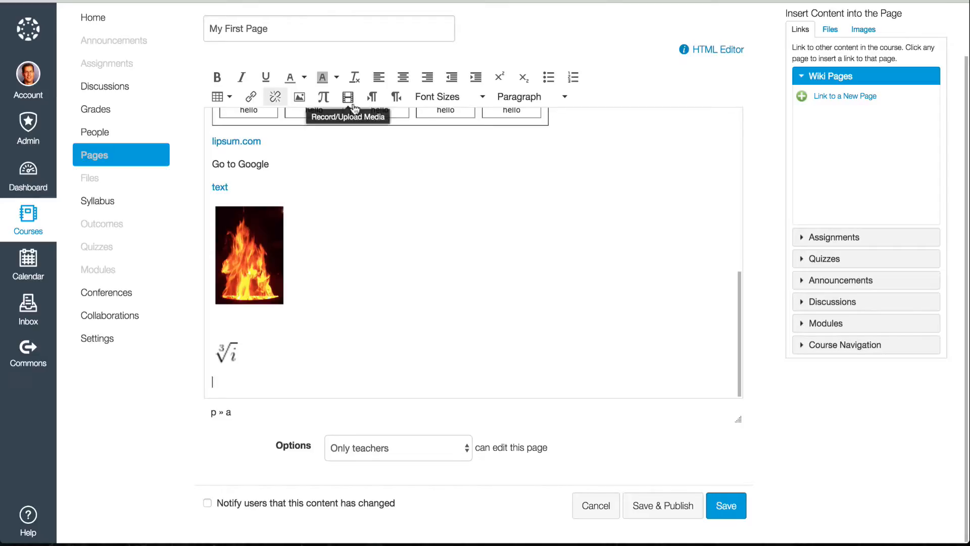
click(348, 98)
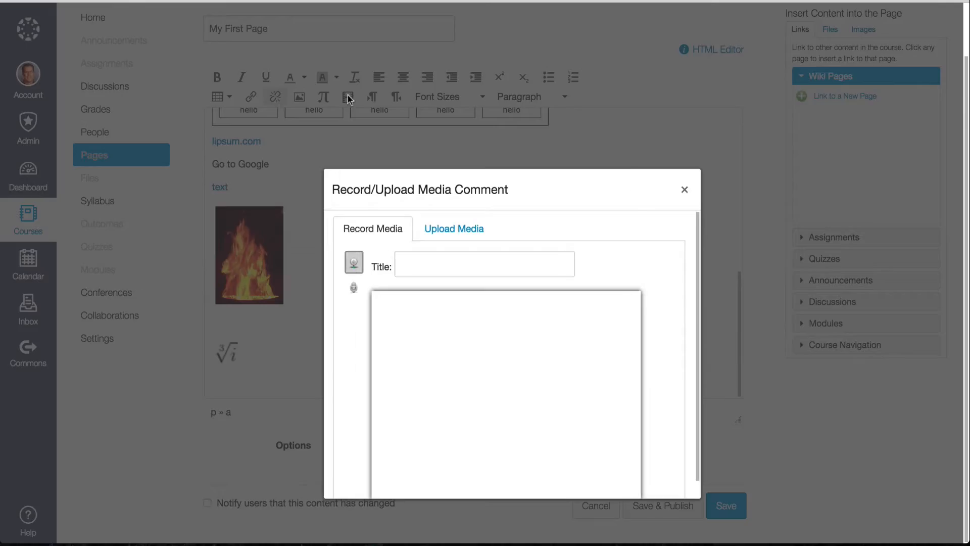
scroll(614, 246, down, 1)
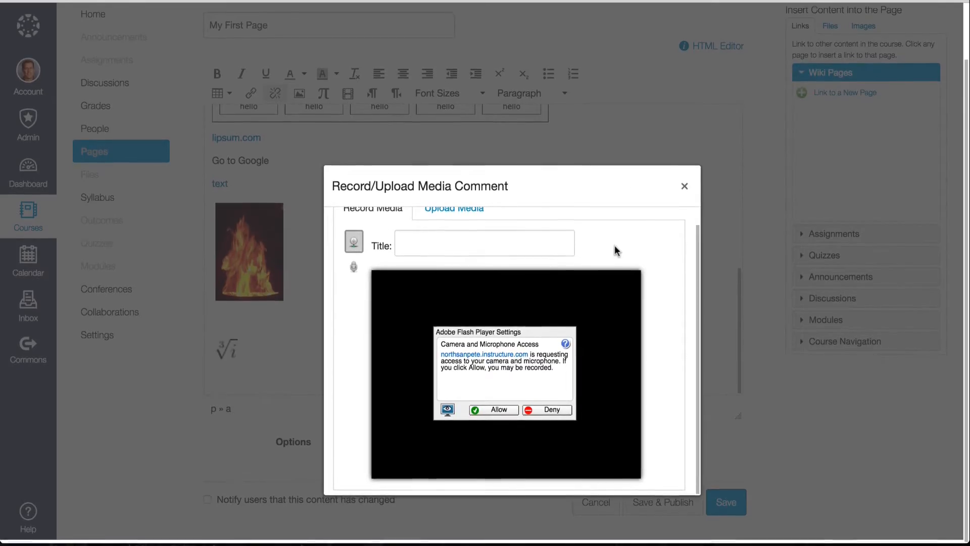
click(499, 413)
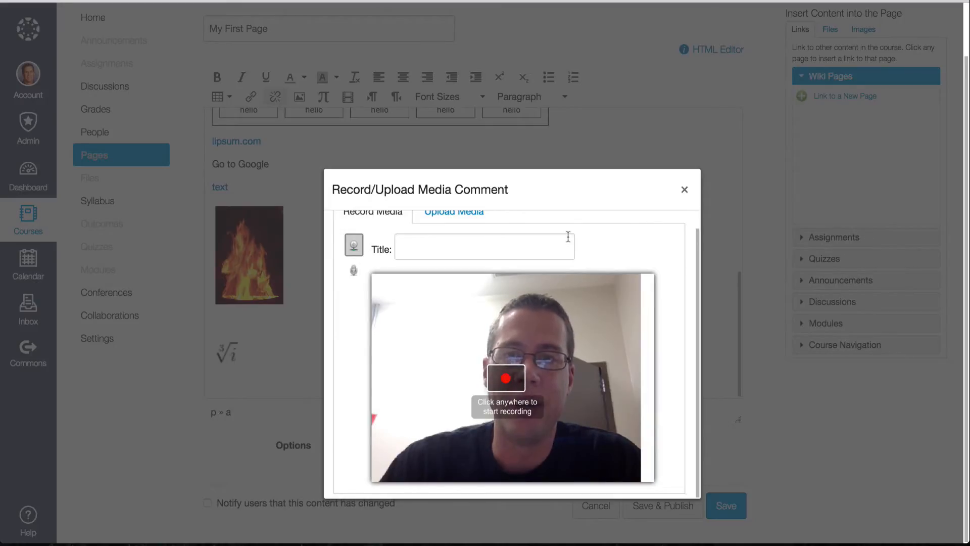
- Record a webcam video of about 7 seconds without a title and save it into the page as a media comment
click(507, 378)
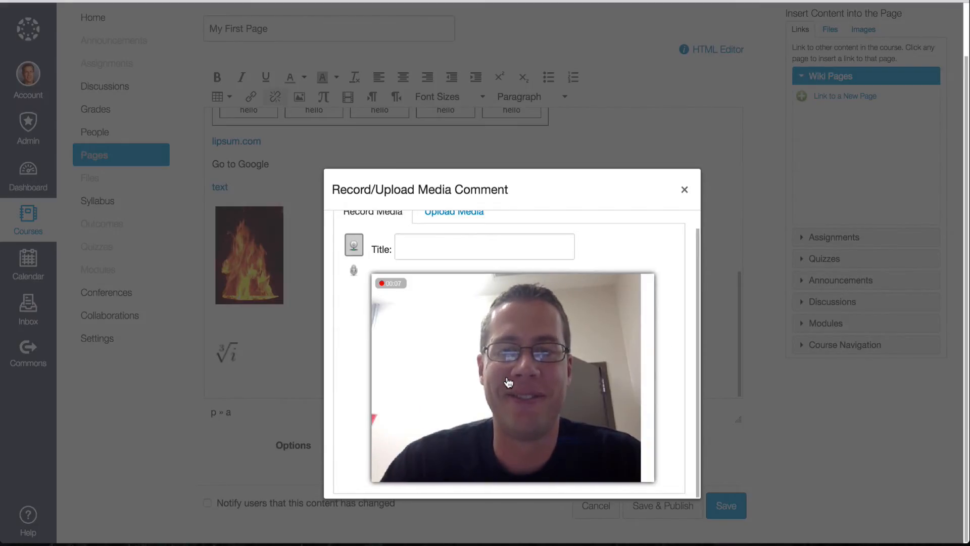
click(500, 377)
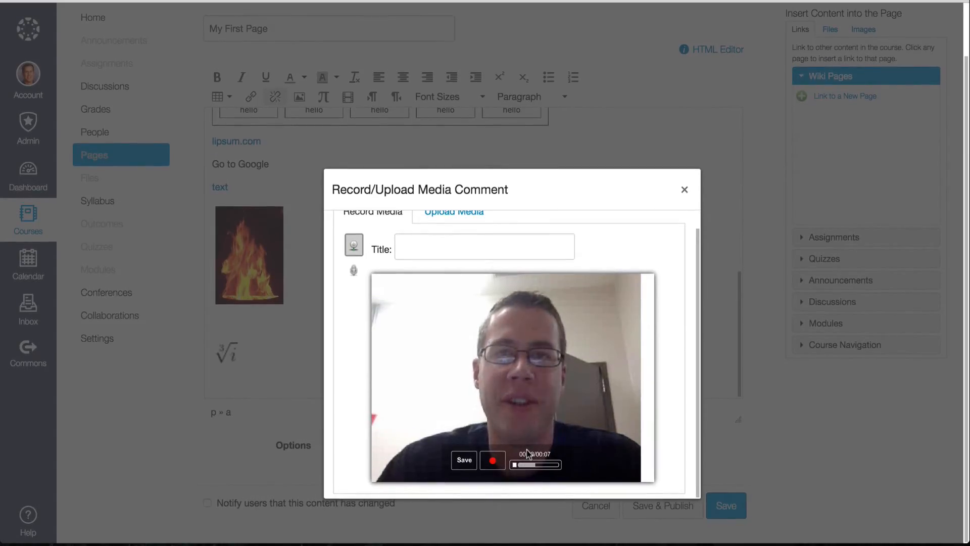
click(464, 462)
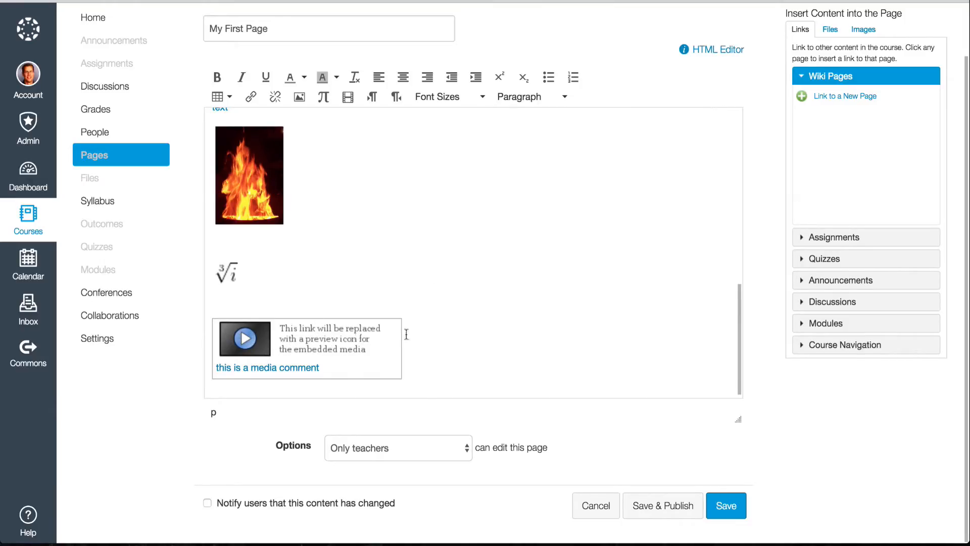
- Save the page without notifying users and review its saved content down to the media comment
click(729, 507)
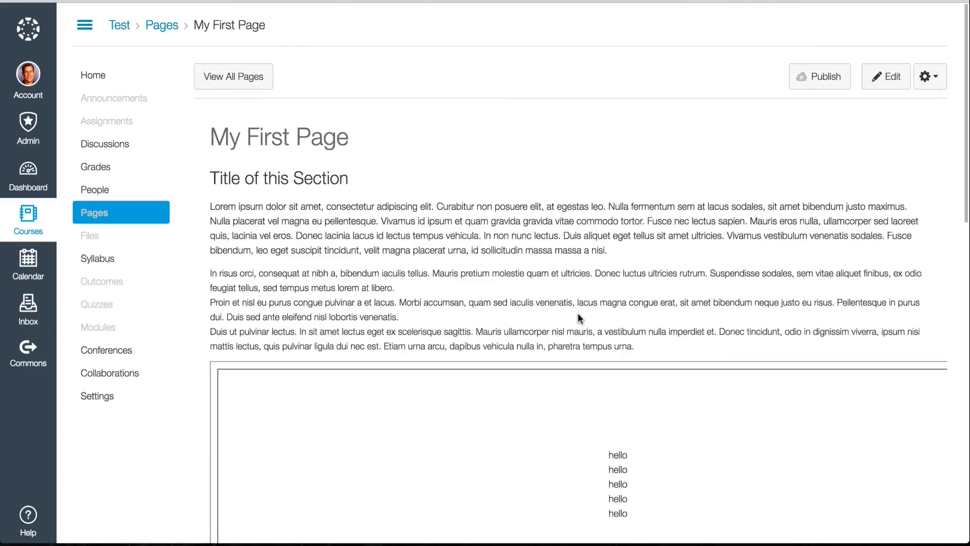
scroll(578, 317, down, 6)
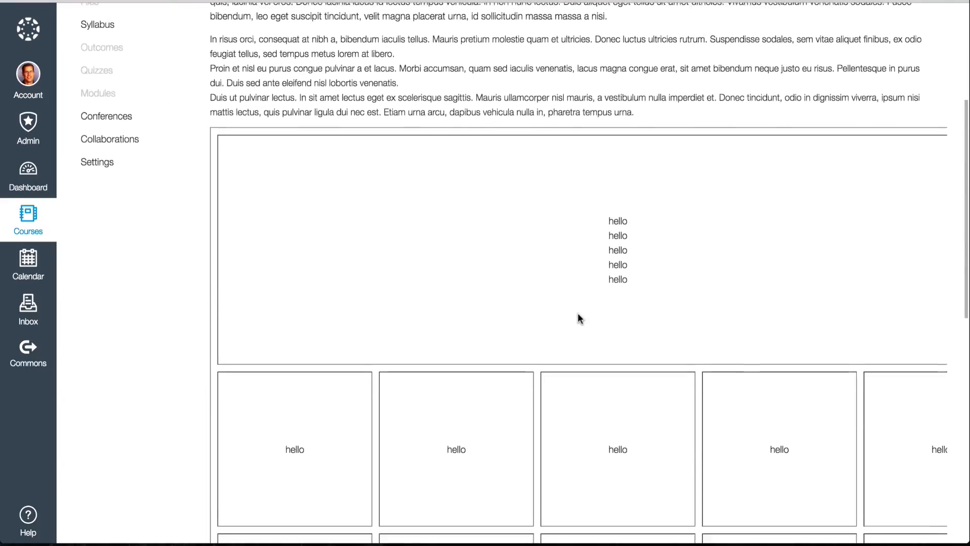
scroll(578, 316, down, 6)
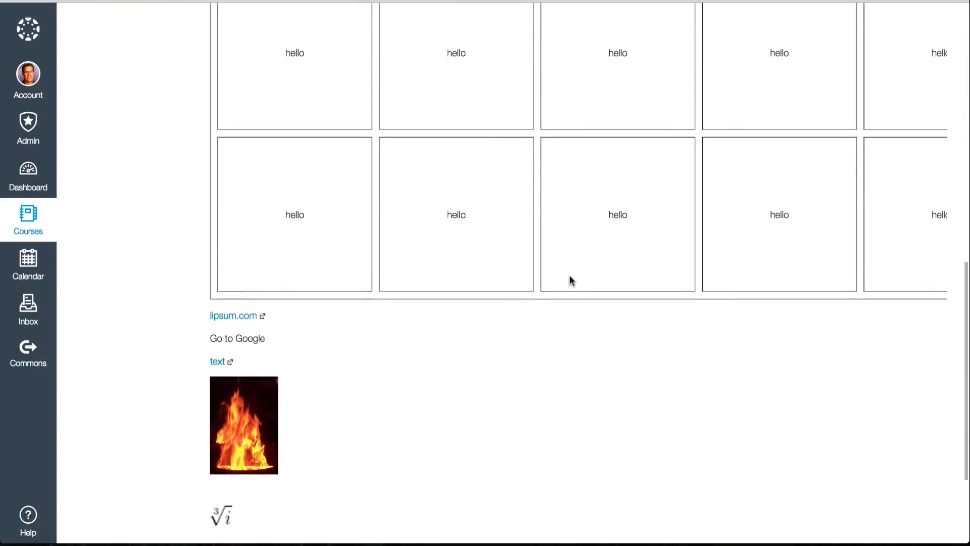
scroll(509, 317, down, 3)
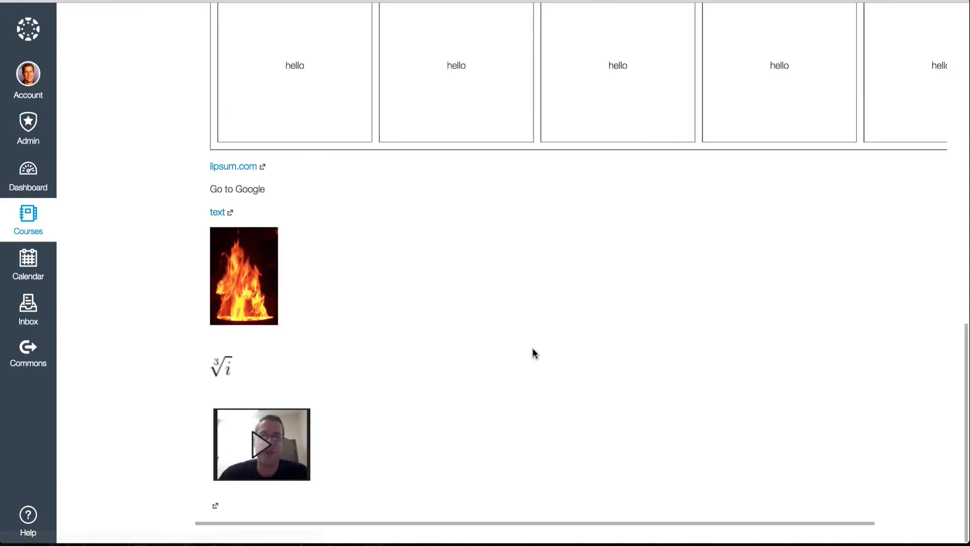
- Publish the saved page "My First Page" in the Test course
scroll(532, 353, up, 20)
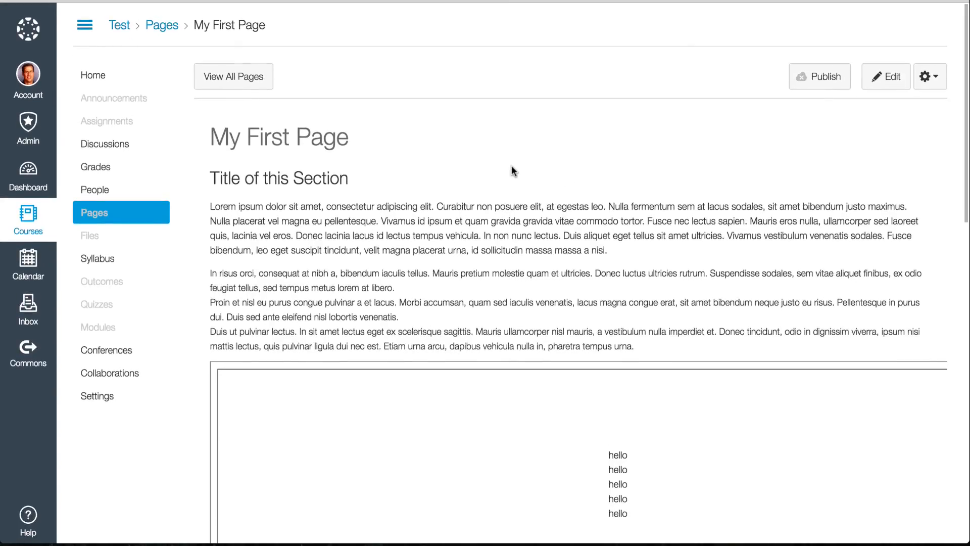
scroll(609, 175, down, 1)
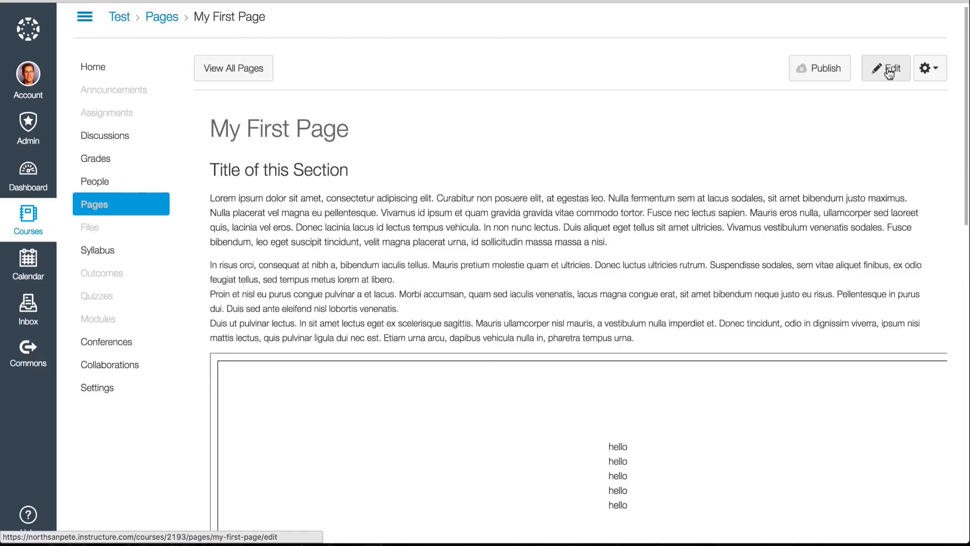
click(824, 71)
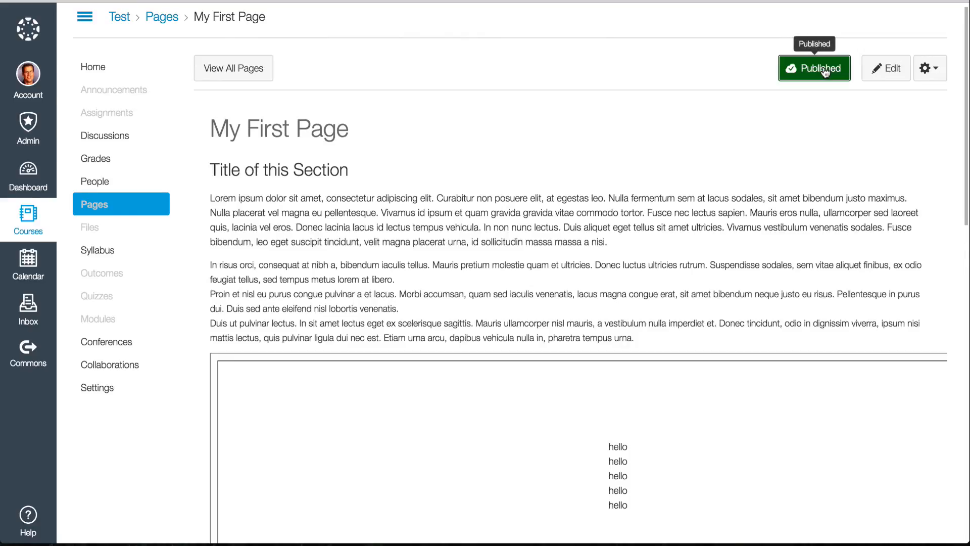